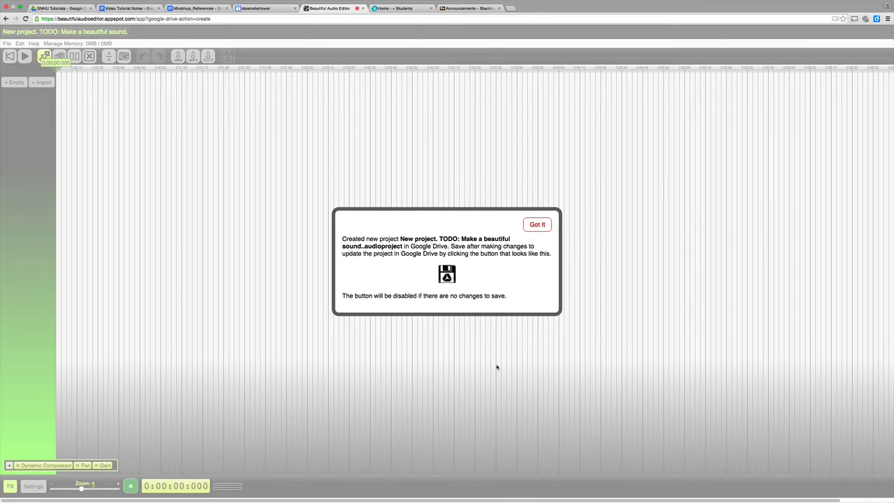
- Dismiss the new-project notice and rename the project as Mourning Dove
click(536, 225)
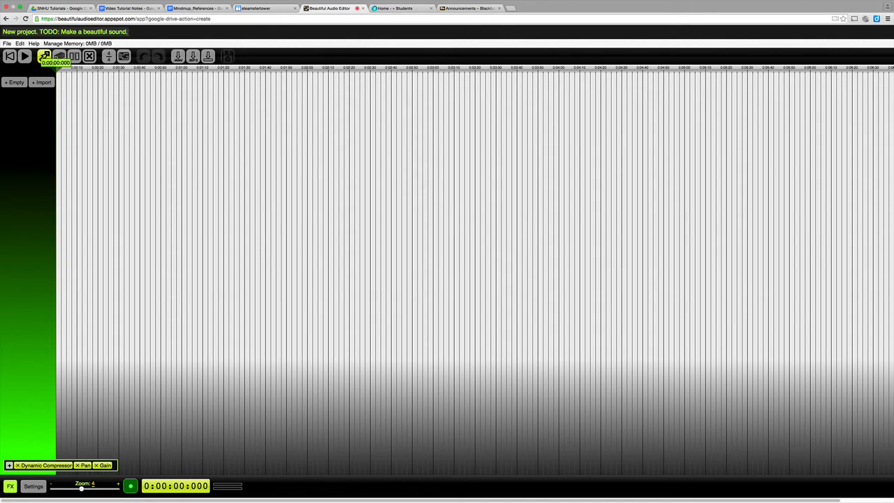
drag(129, 32, 3, 31)
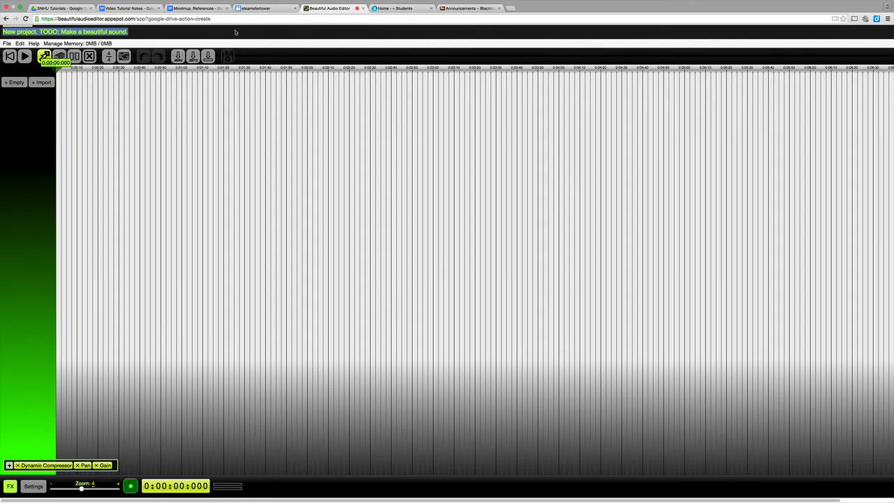
text(M)
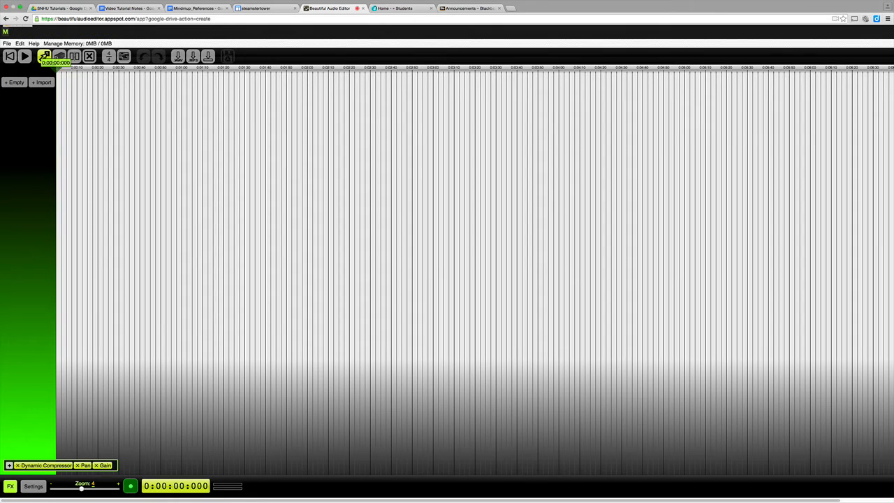
text(ourning Dove)
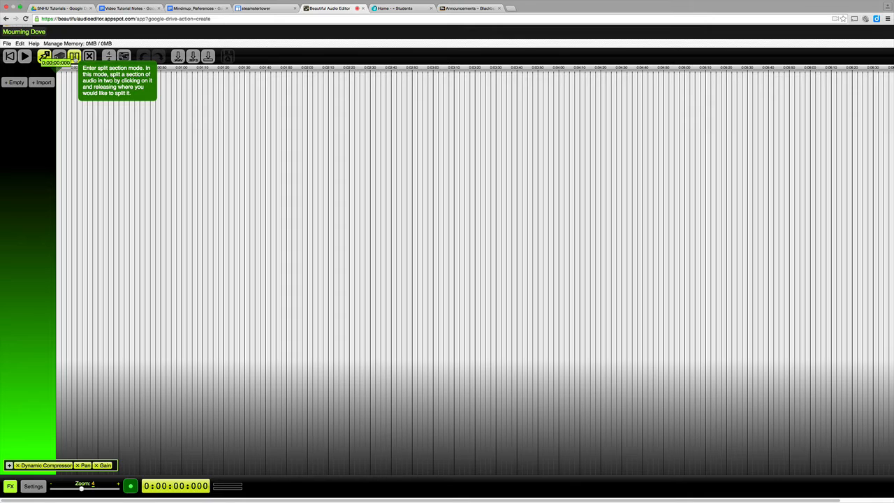
- Add two empty tracks and delete the second one
click(17, 83)
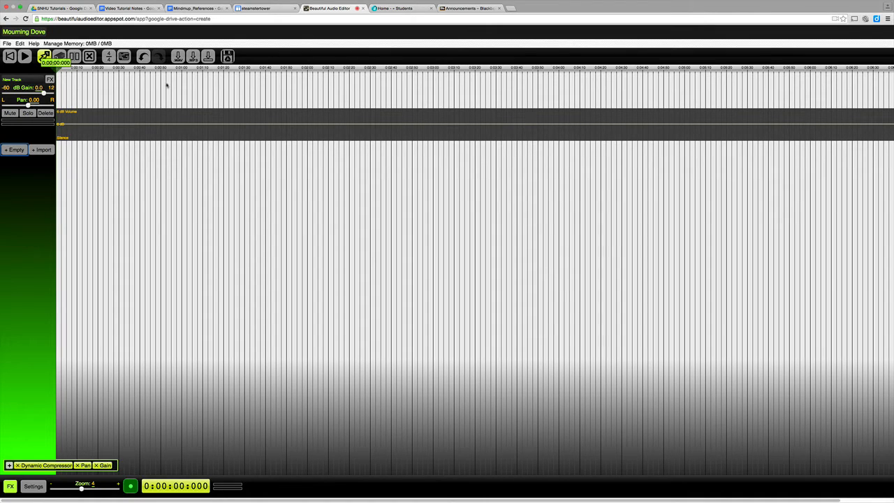
click(15, 150)
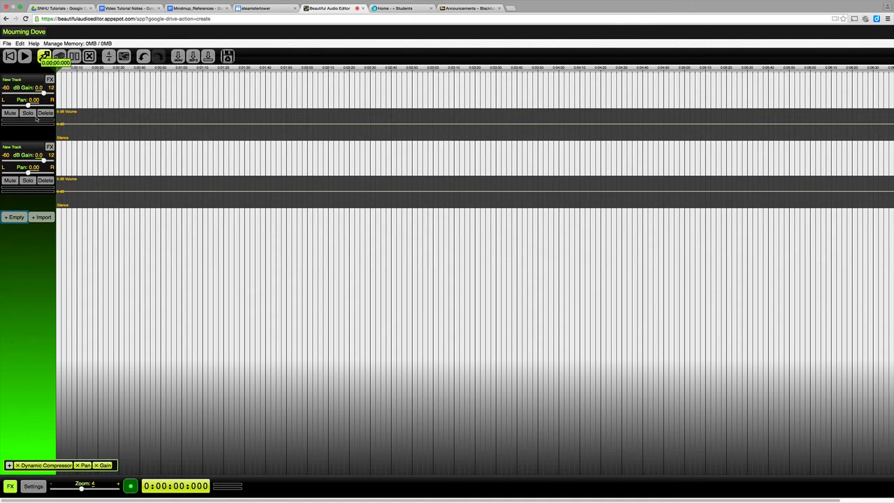
click(47, 180)
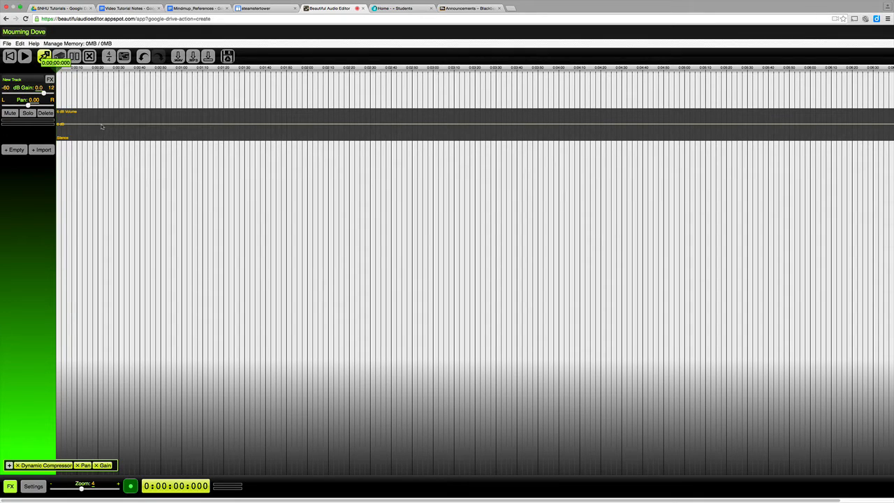
- Shape a rising three-point volume envelope on the remaining empty track, and delete that track
mouse_move(101, 126)
mouse_down()
mouse_move(103, 118)
mouse_move(104, 135)
mouse_up()
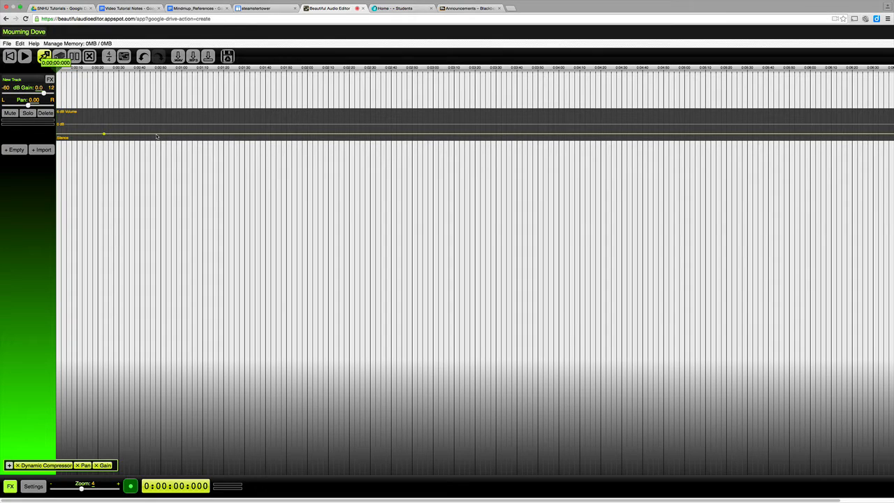
click(156, 135)
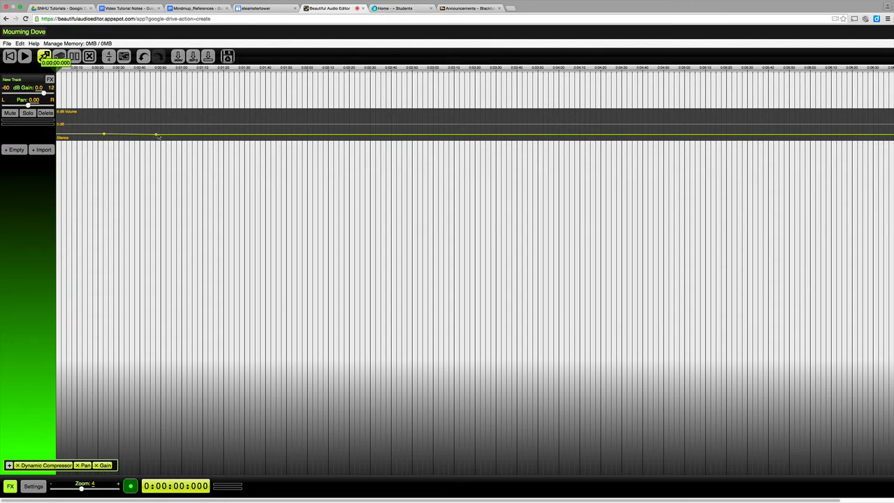
click(223, 136)
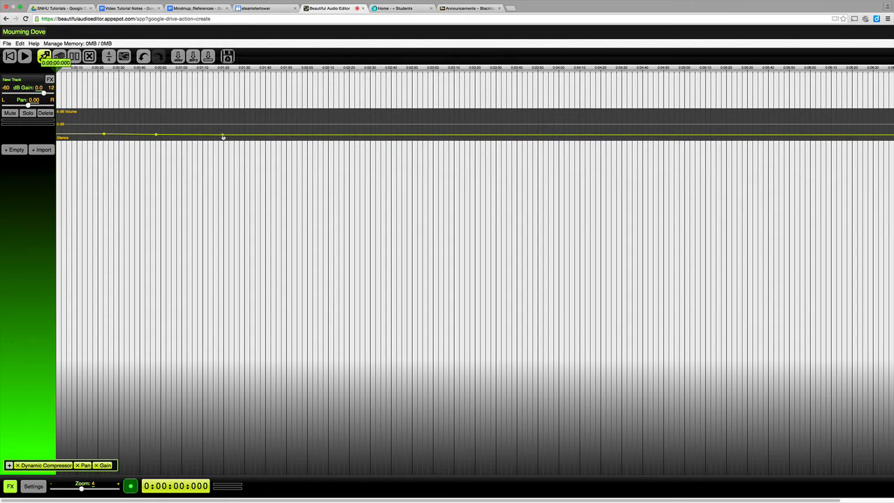
drag(223, 136, 223, 116)
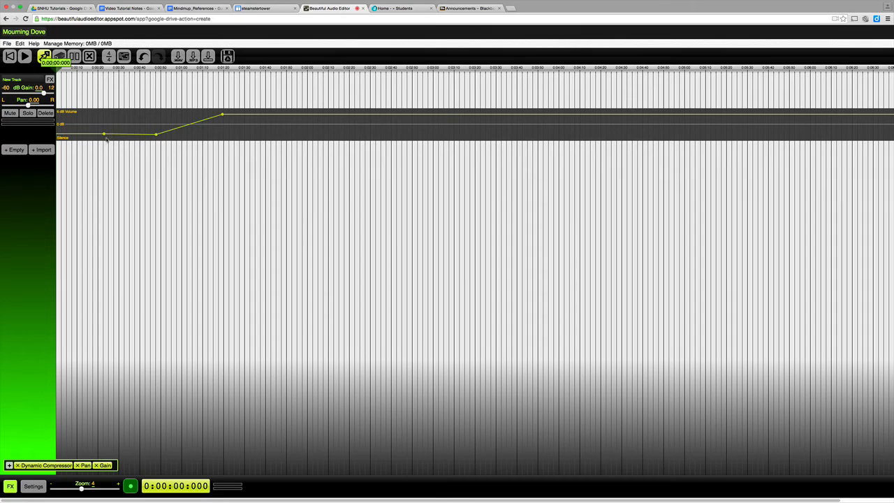
drag(104, 137, 105, 138)
drag(157, 135, 155, 126)
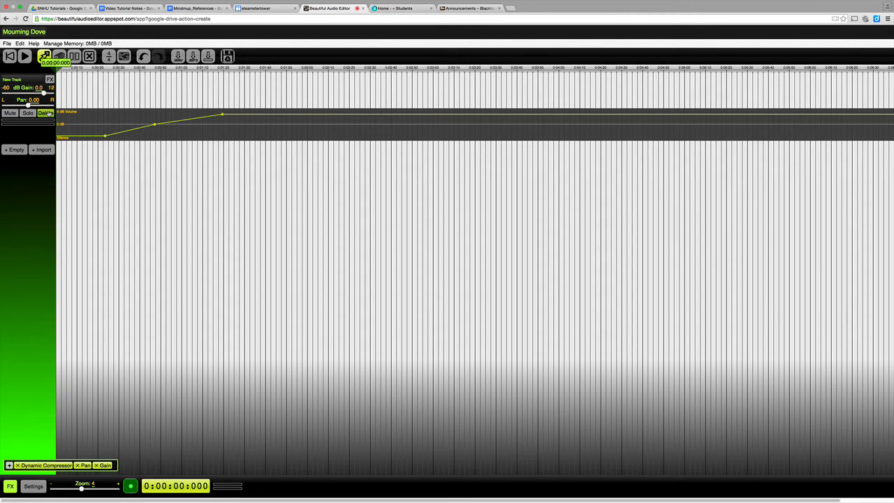
click(45, 112)
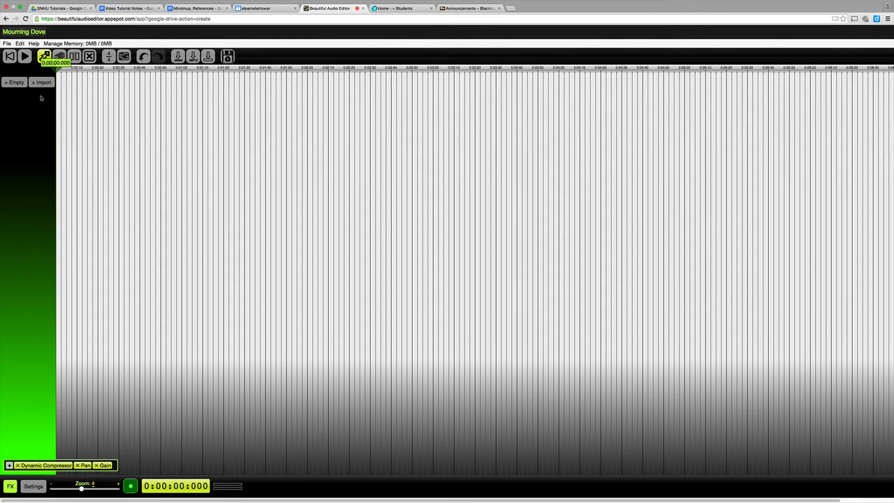
- Import the audio file mourningdove.m4a from the SNHU TUTORIALS folder as a new track
click(40, 83)
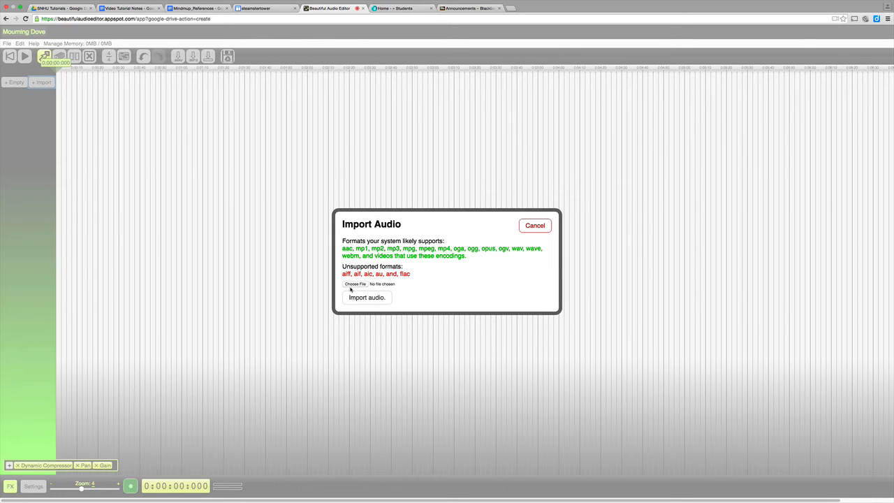
click(354, 284)
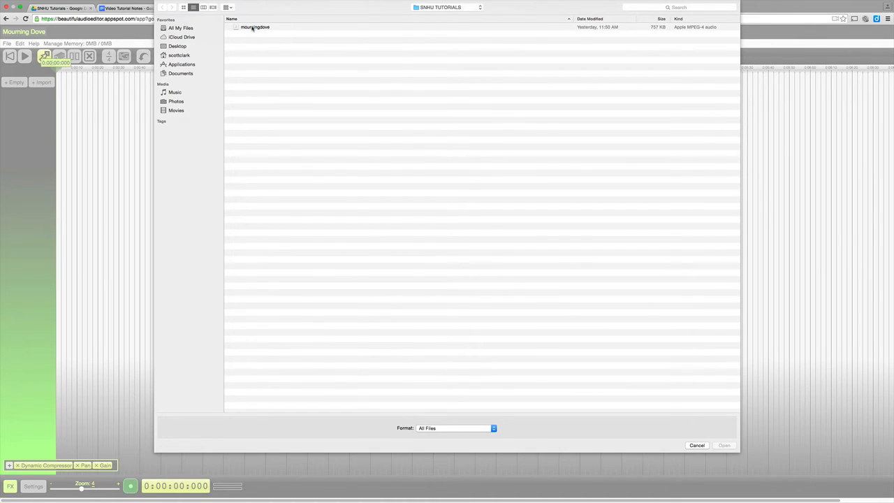
double_click(252, 27)
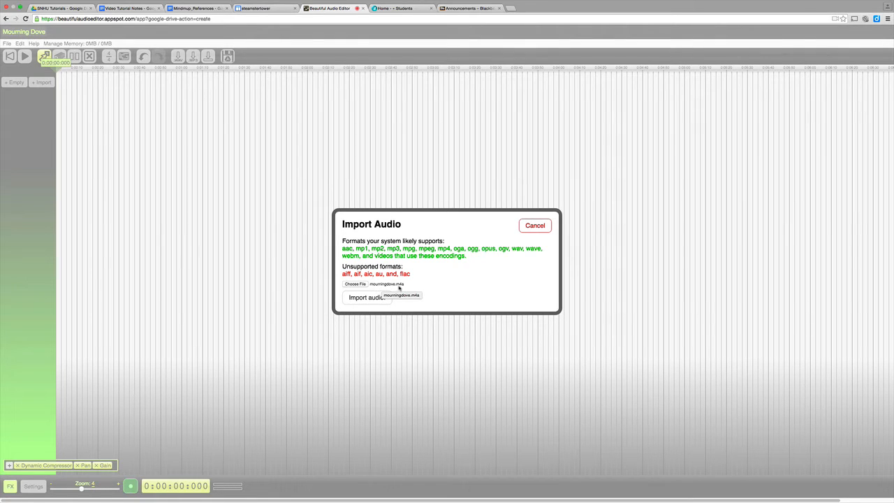
click(370, 299)
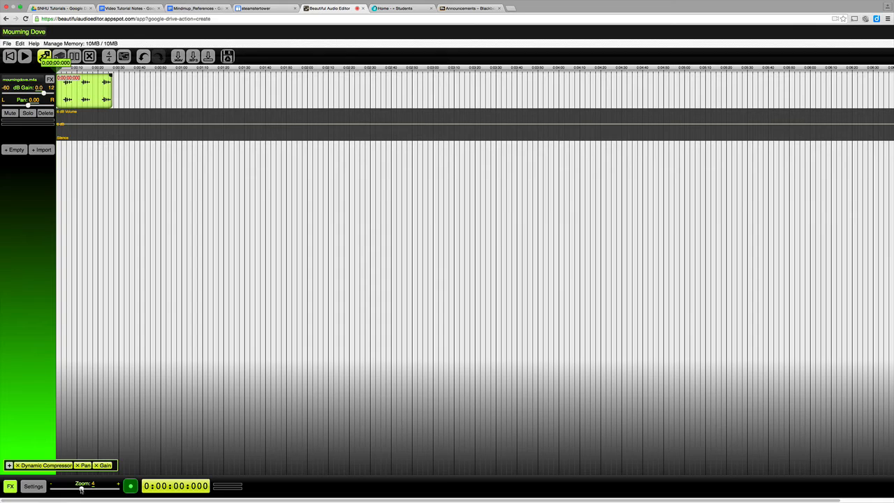
- Play the imported recording from the start to near its end, and save the project to Google Drive
drag(81, 490, 95, 491)
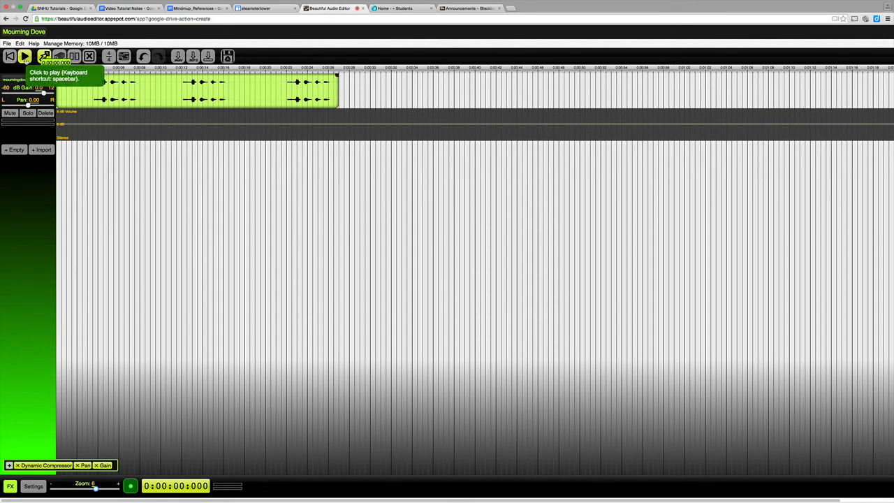
click(24, 57)
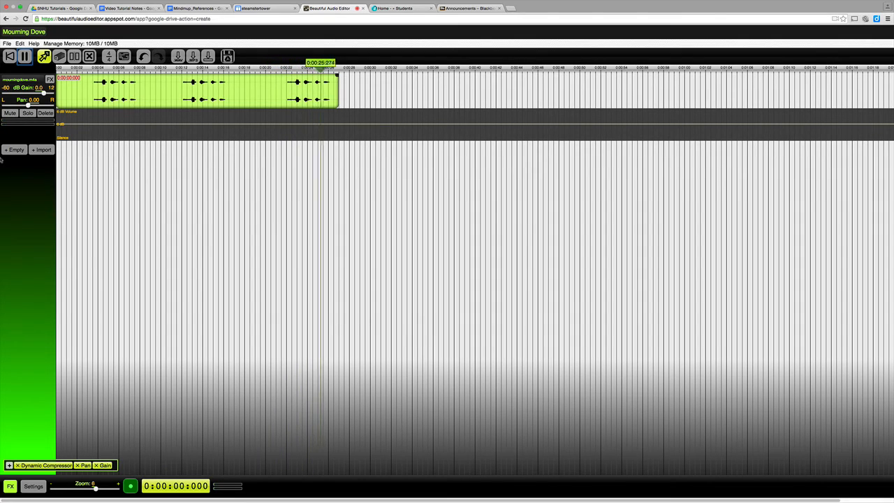
click(25, 57)
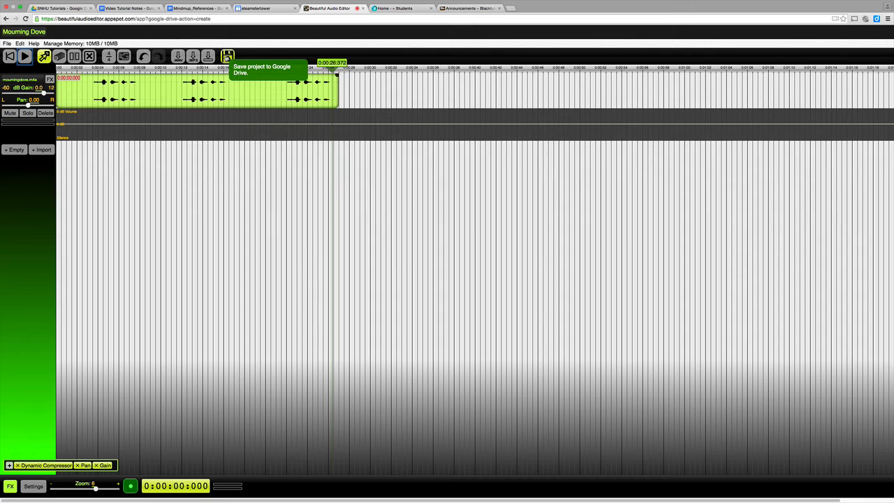
click(227, 56)
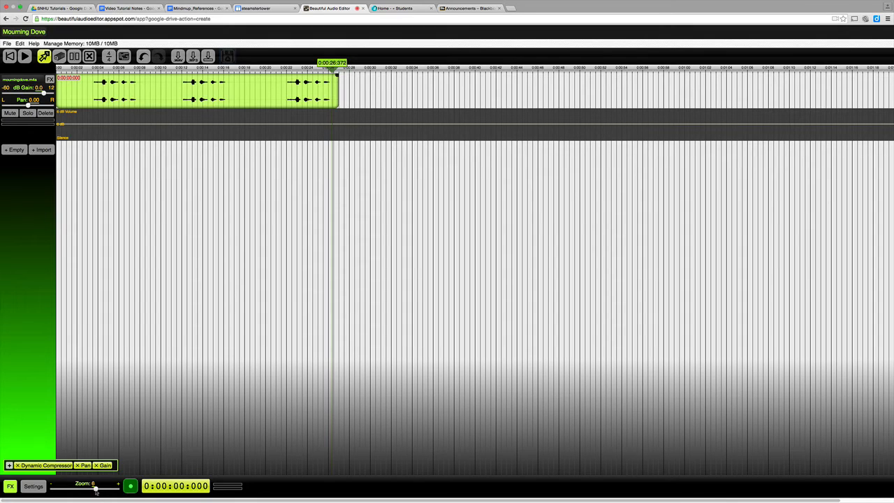
- Split the recording at about 16.5 s and about 21.2 s to isolate the silence before the last dove call
drag(97, 490, 106, 489)
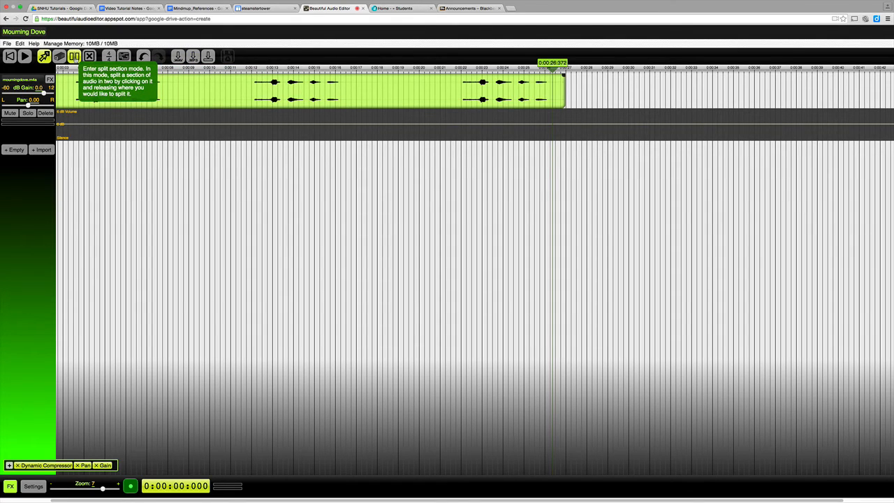
click(74, 56)
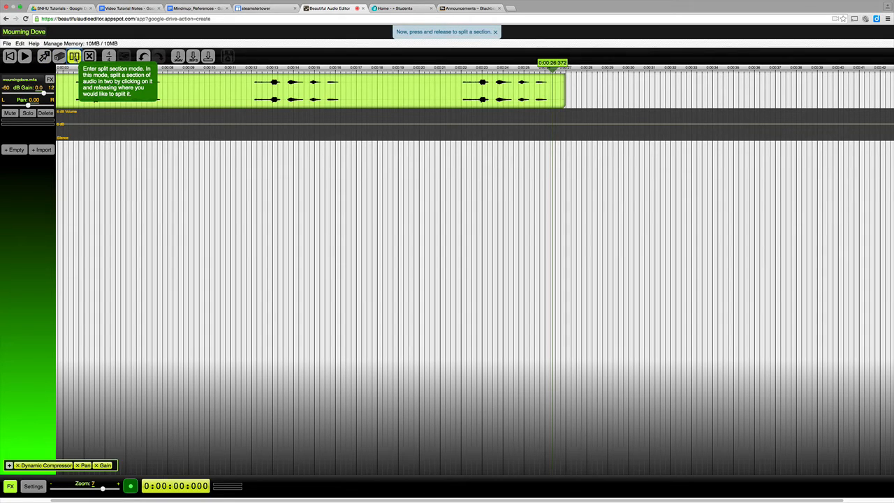
click(345, 87)
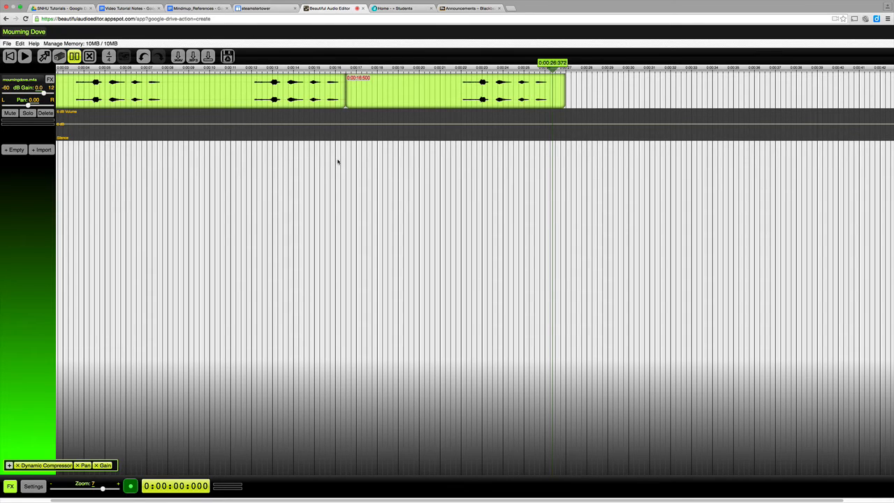
click(445, 93)
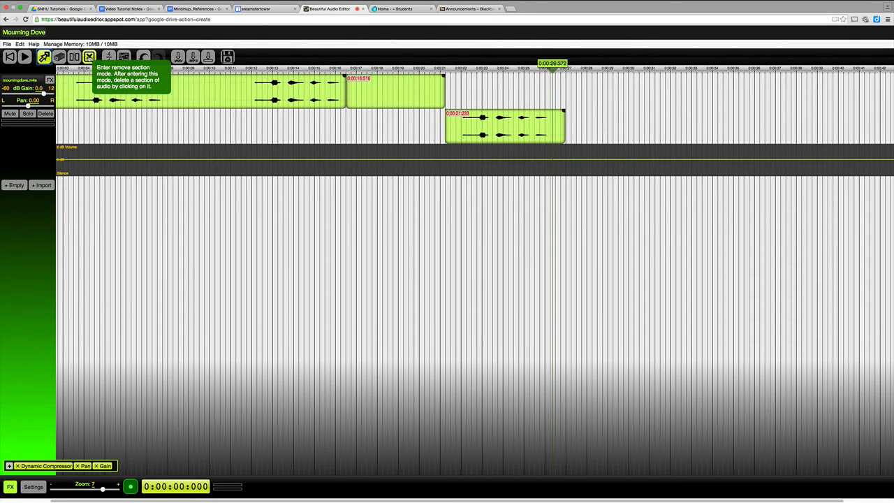
- Delete the silent middle section and move the last dove-call section up against the end of the first section
click(89, 56)
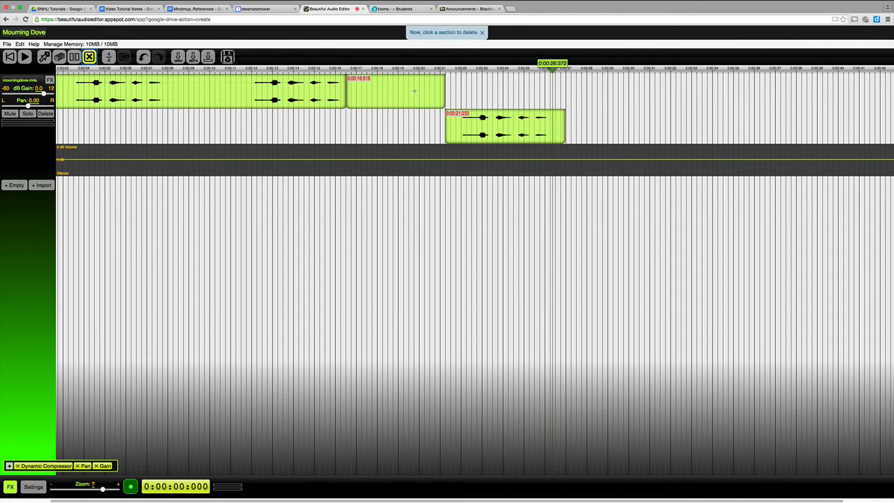
click(363, 96)
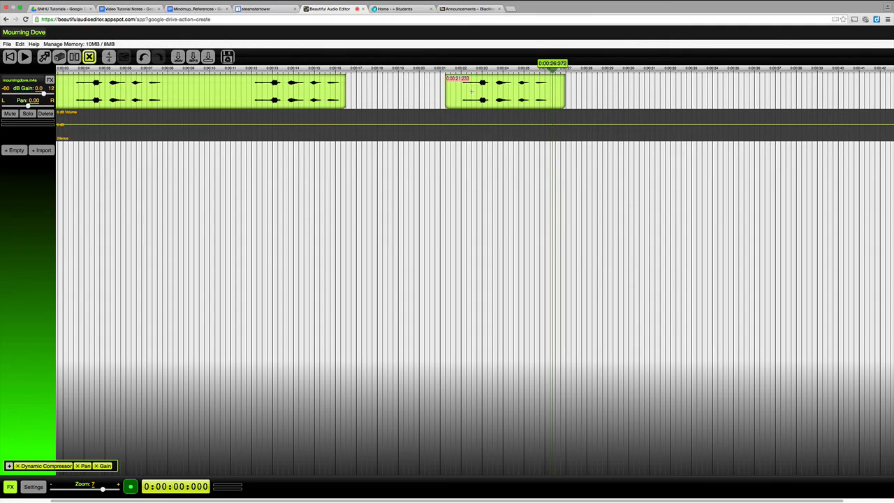
click(44, 58)
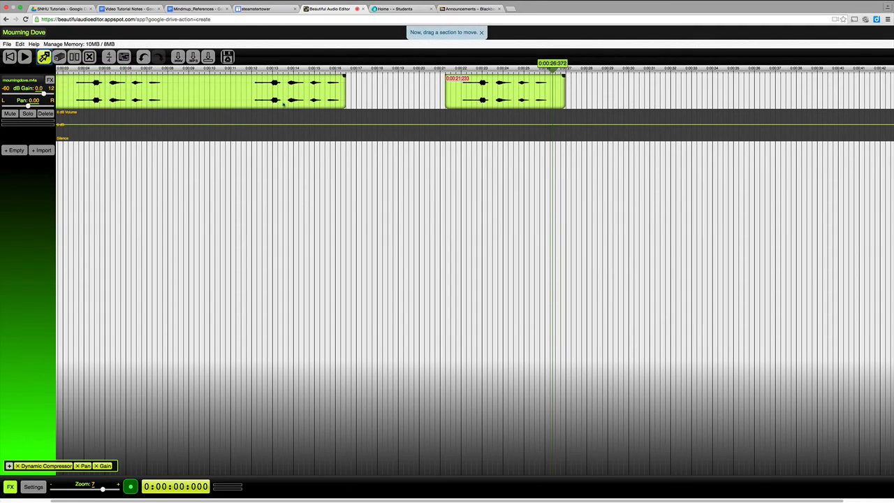
drag(459, 89, 361, 68)
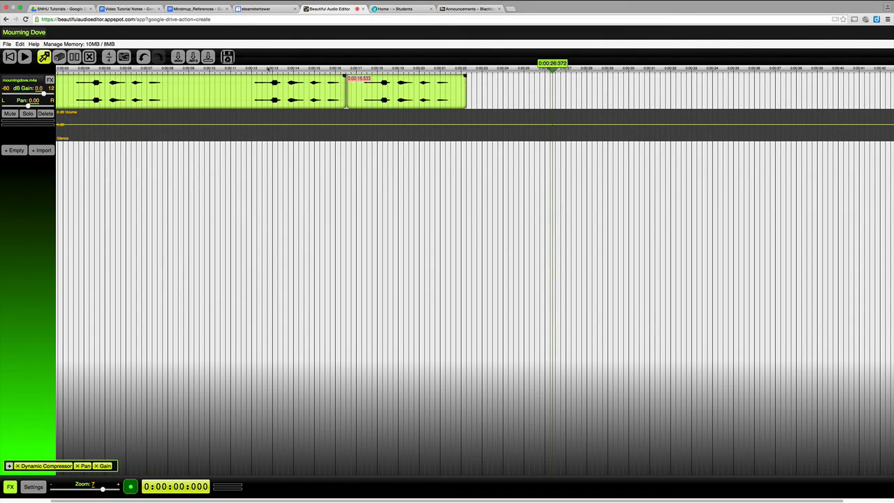
- Play the edited track from about 13 s and again from about 3 s to check the join
click(267, 70)
key(space)
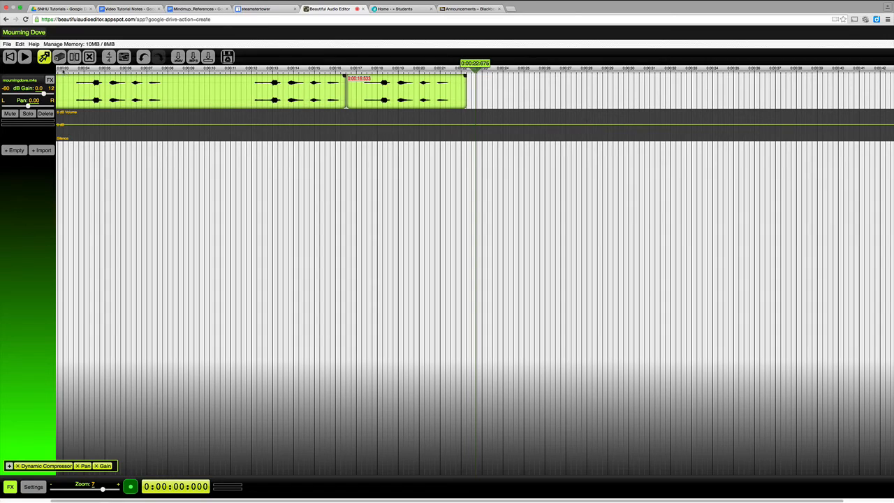
click(61, 69)
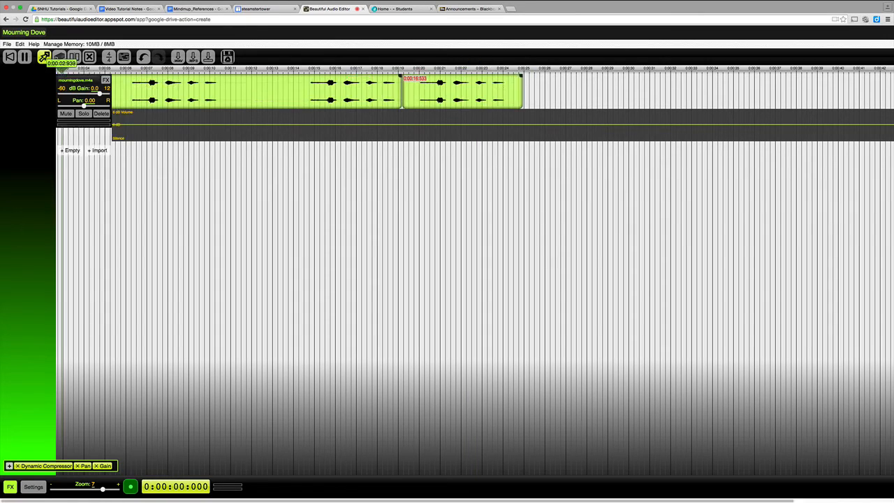
key(space)
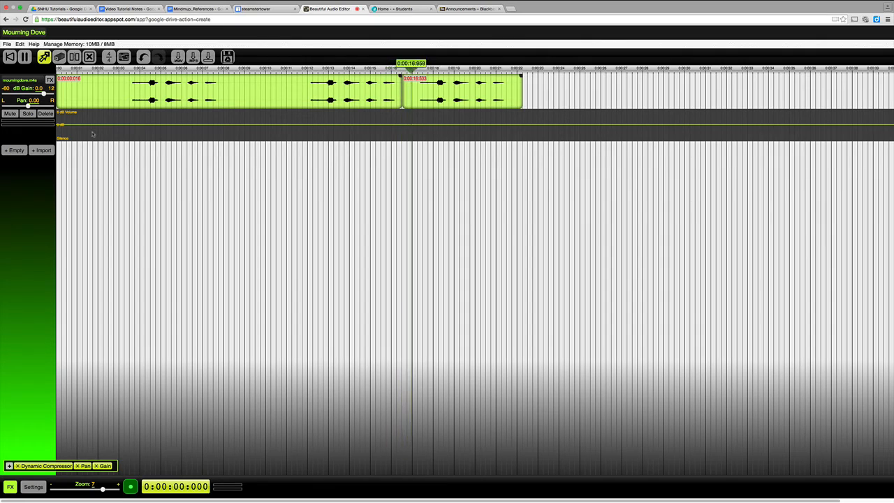
key(space)
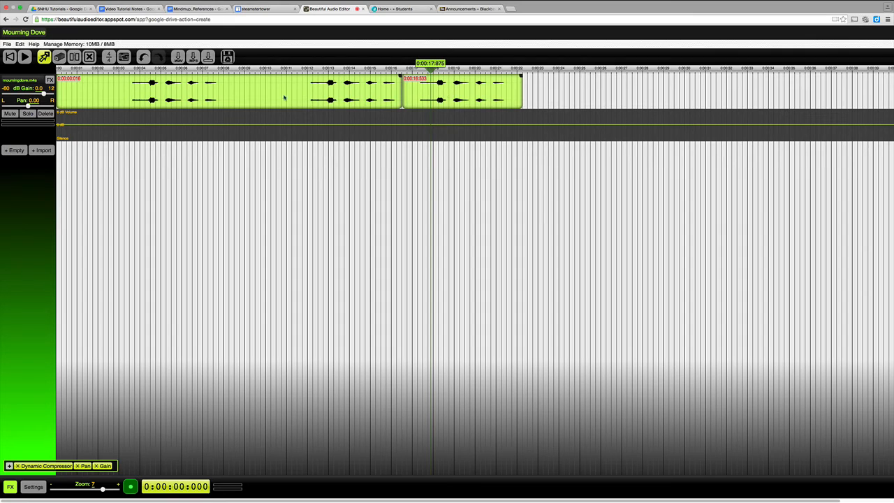
- Duplicate the first dove section of the mourningdove.m4a track
drag(287, 97, 289, 96)
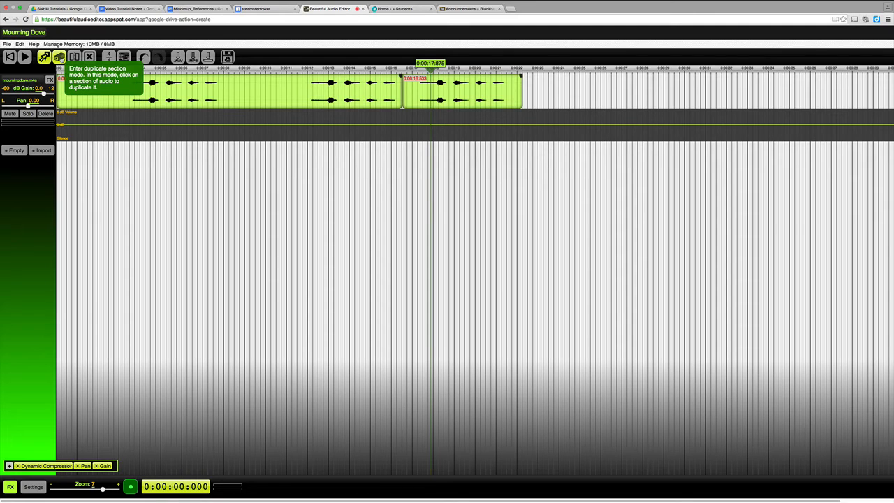
click(59, 57)
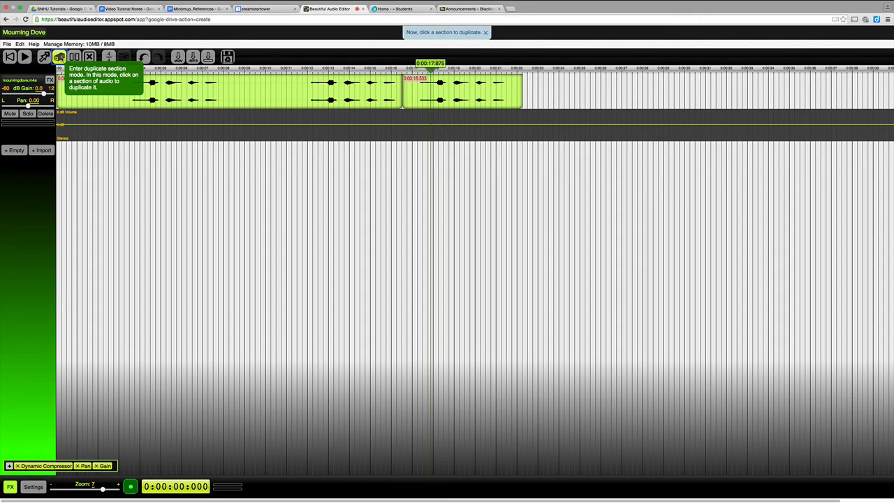
click(242, 97)
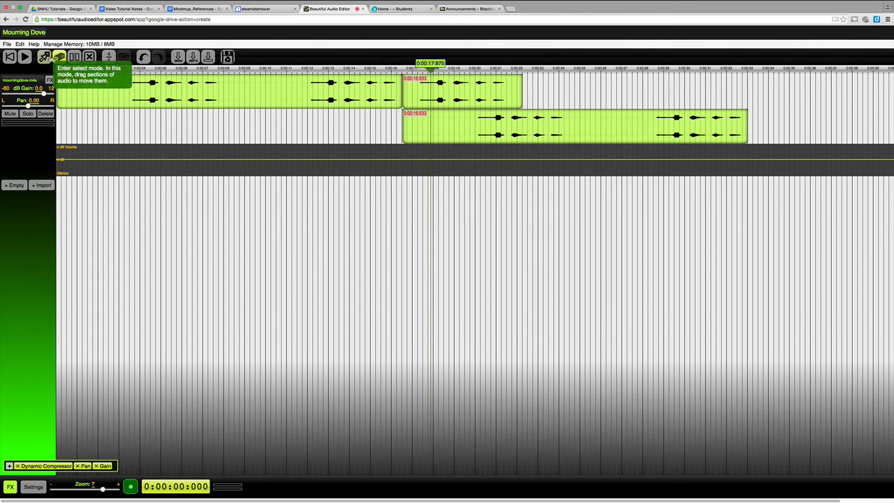
- Move the duplicated section to start at about 10.2 s, overlapping both existing sections, and play the overlap from about 13.5 s
click(44, 57)
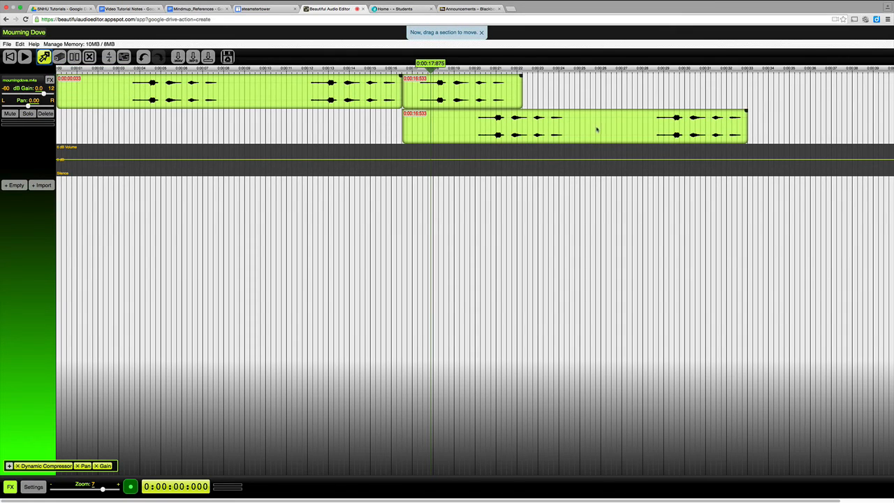
drag(594, 132, 488, 121)
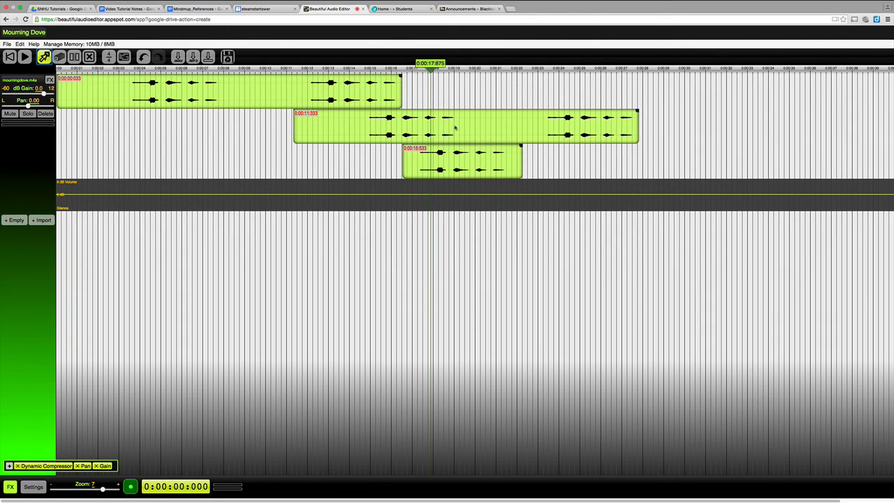
drag(495, 129, 470, 127)
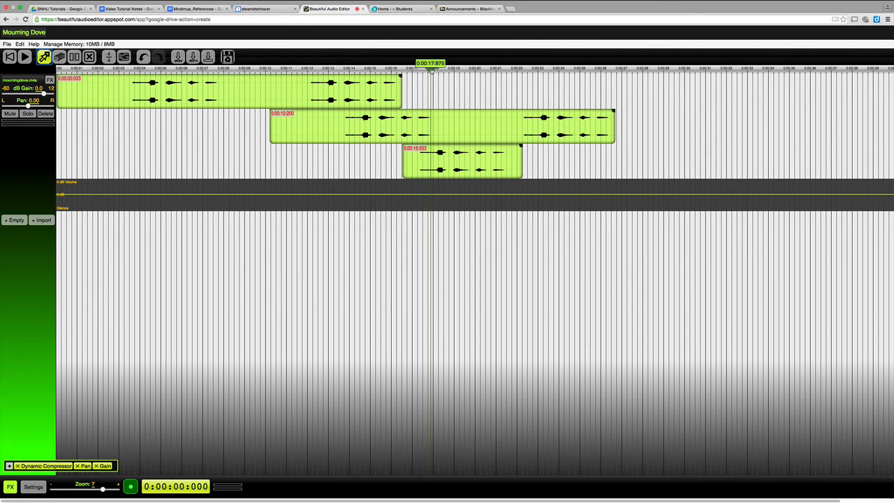
drag(432, 70, 340, 64)
key(space)
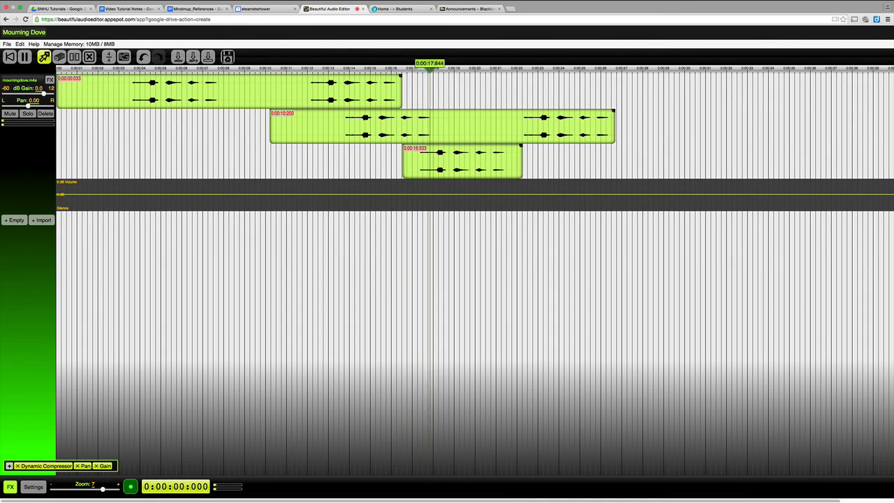
key(space)
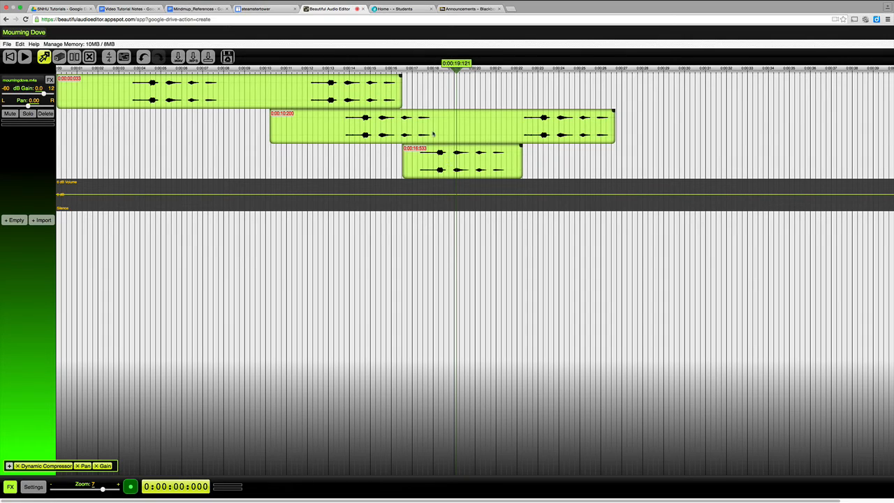
- Move the duplicated section up against the end of the last dove-call section, starting at 22.3 s
drag(435, 134, 572, 88)
drag(562, 135, 647, 73)
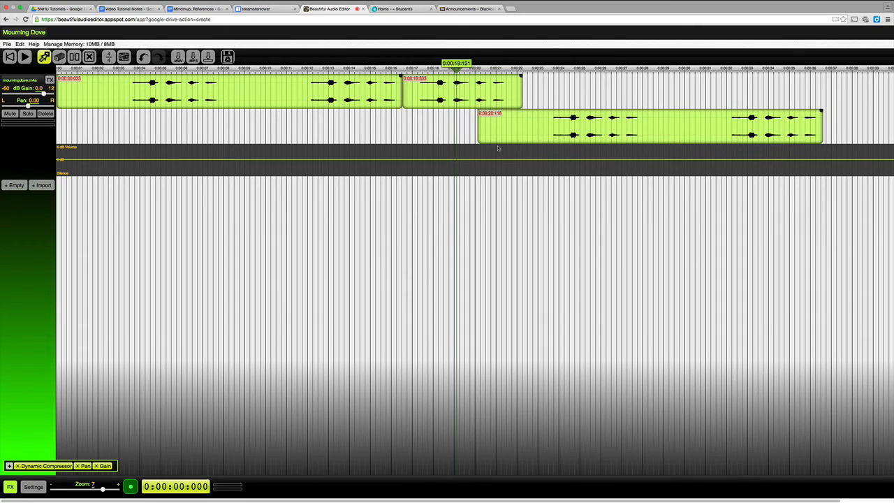
drag(510, 126, 557, 89)
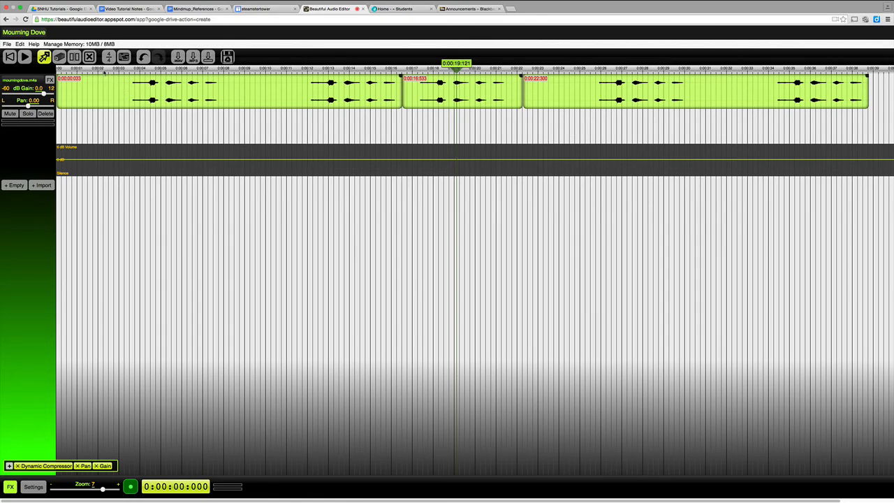
- Split the first section at about 3.5 s, just before the first dove call, and delete the silent opening piece
click(74, 56)
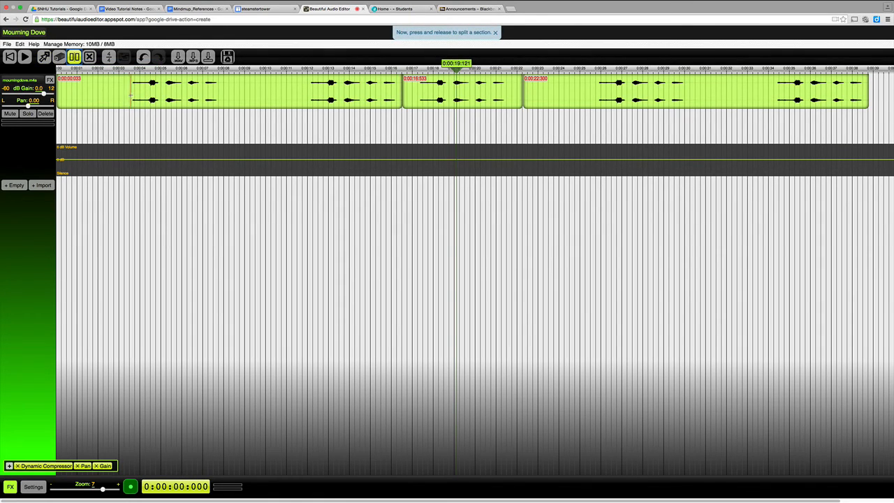
click(129, 96)
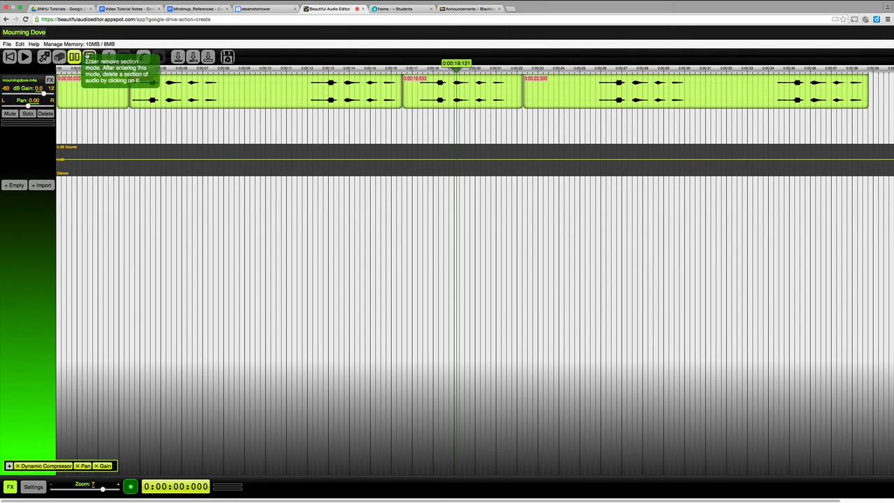
click(89, 56)
click(88, 98)
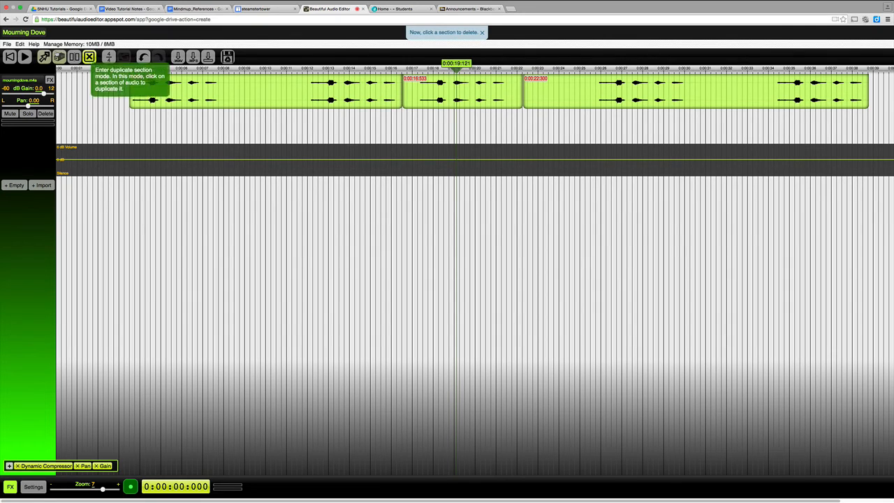
- Move the trimmed first section to the very start of the timeline at 0 s
click(44, 57)
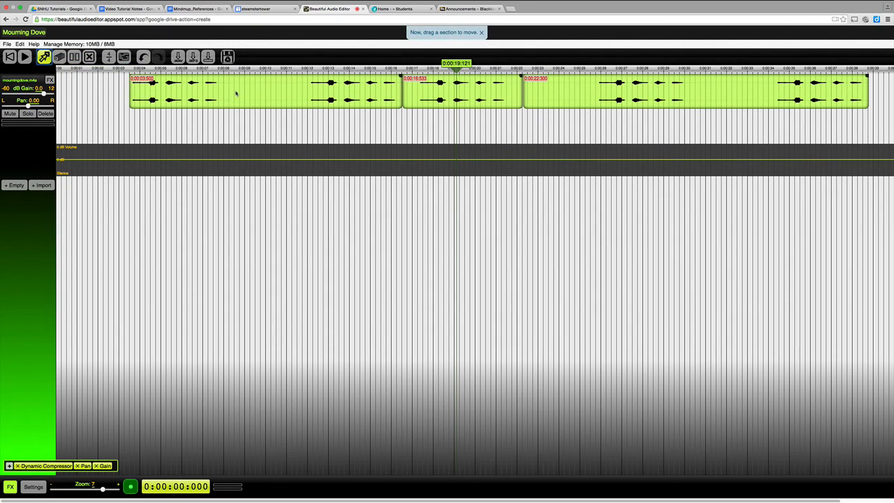
drag(207, 85, 167, 75)
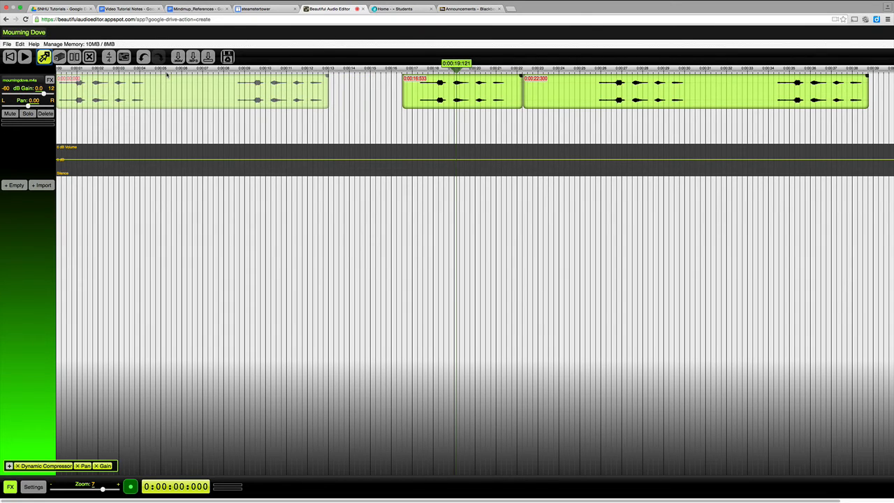
drag(168, 75, 170, 77)
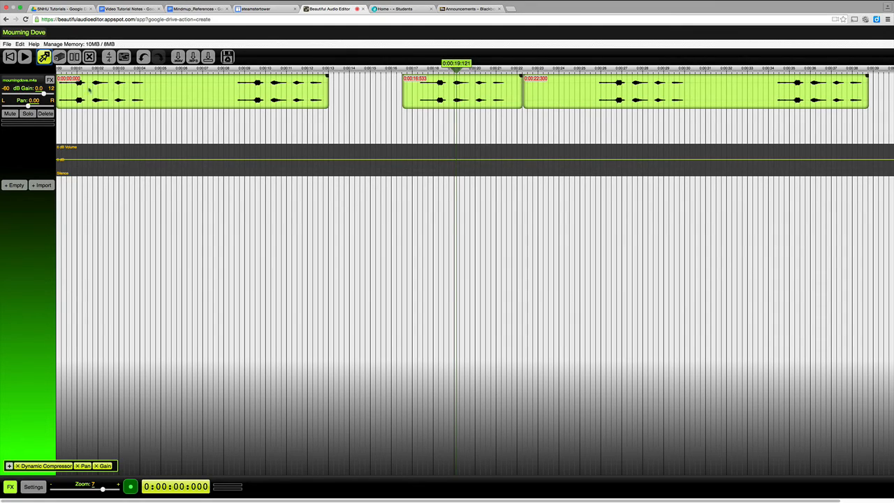
- Play the track from the start to about 8 s to check the trimmed opening
click(9, 58)
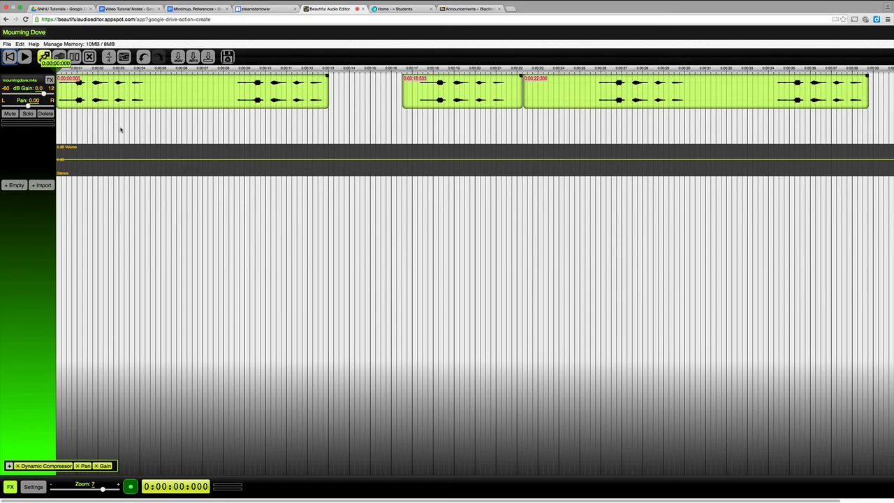
key(space)
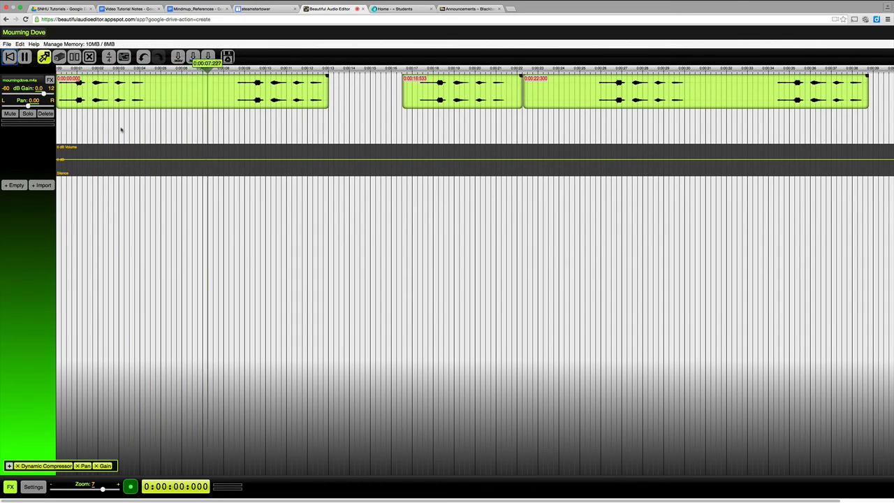
key(space)
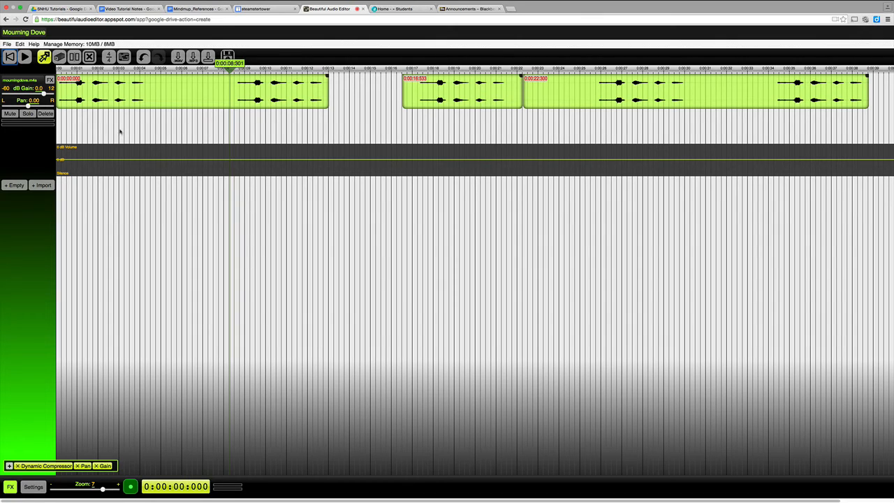
- Add an empty track below the dove track and mute the mourningdove.m4a track
click(16, 186)
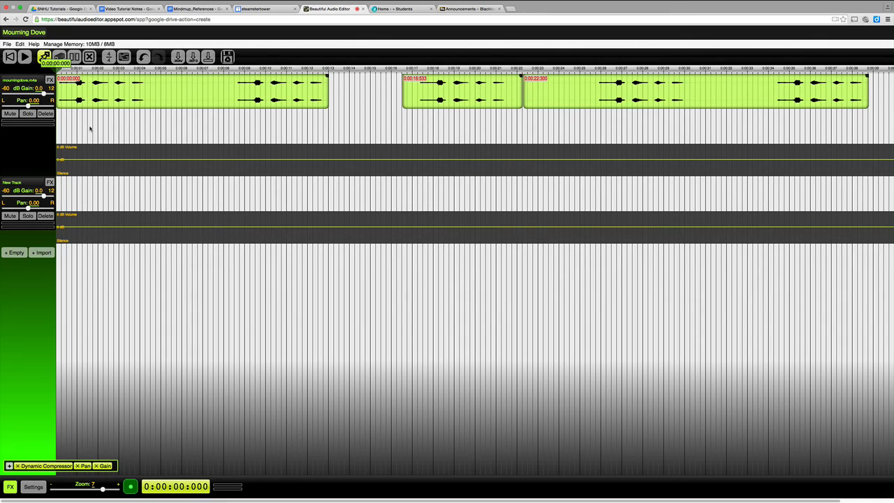
click(12, 114)
click(12, 114)
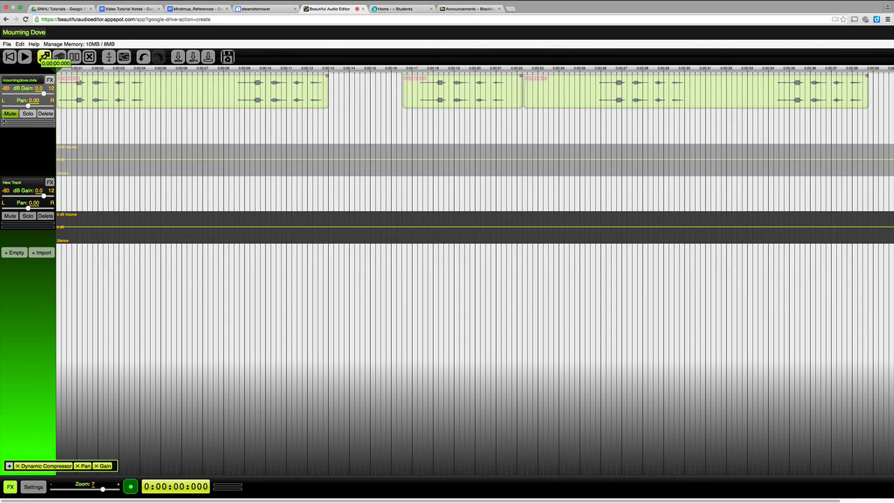
- Play the project for about 6 s with the dove track muted, and return the playhead to 0
key(space)
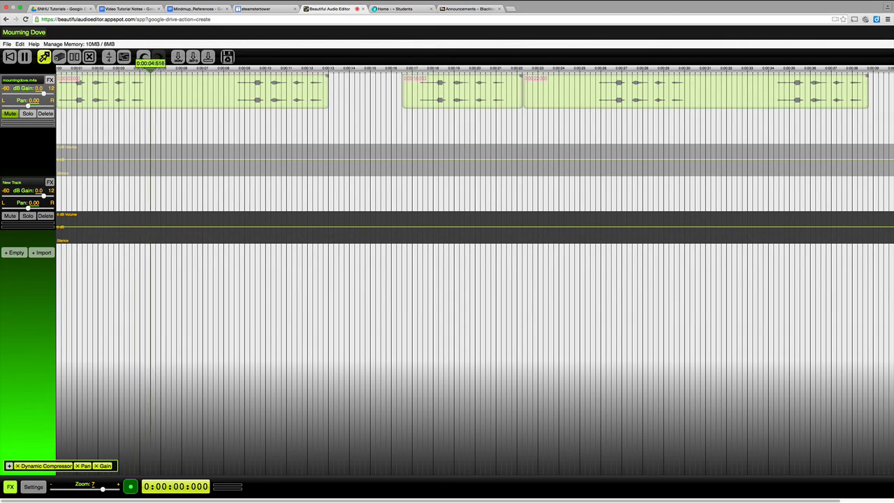
key(space)
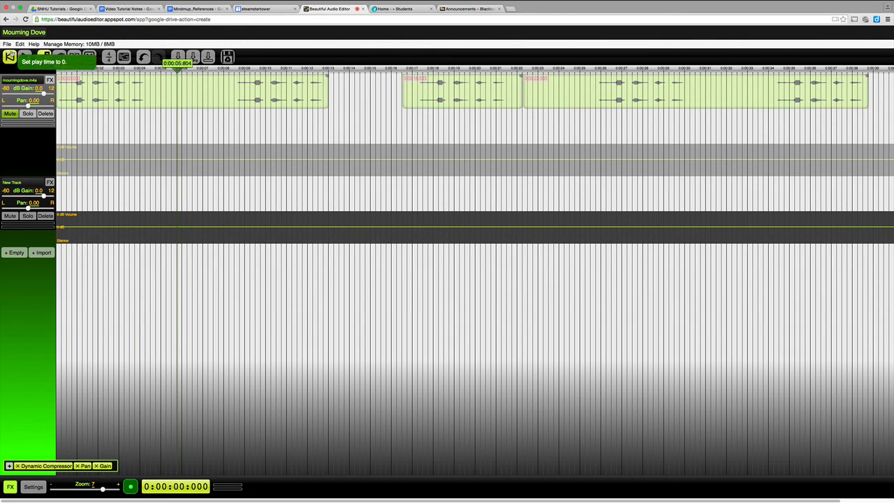
click(9, 57)
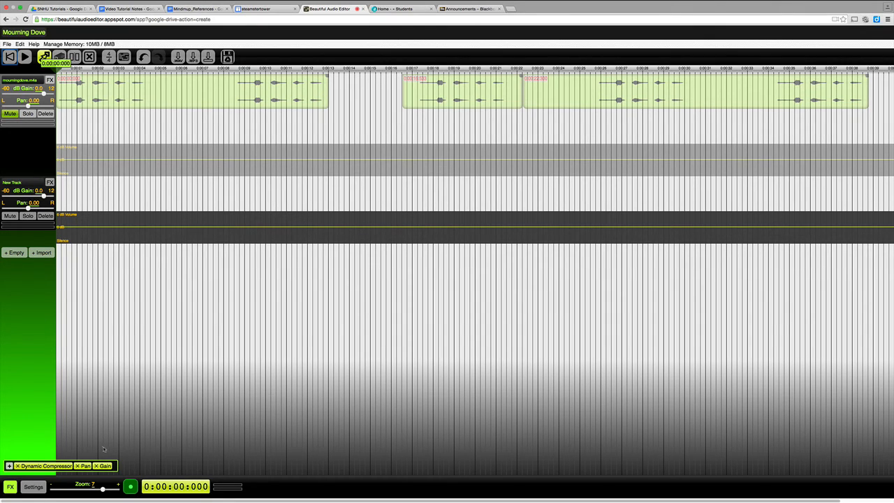
- Record a new audio track about 22 s long from the start of the timeline, and stop playback
click(131, 488)
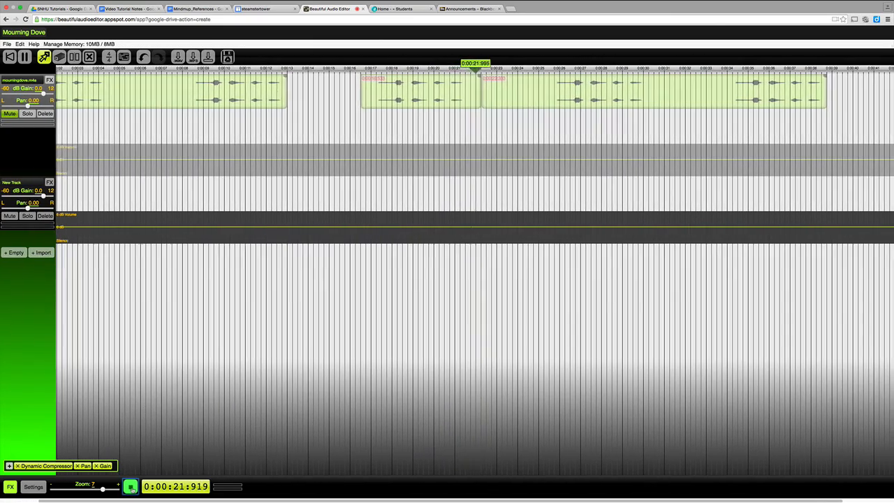
click(132, 489)
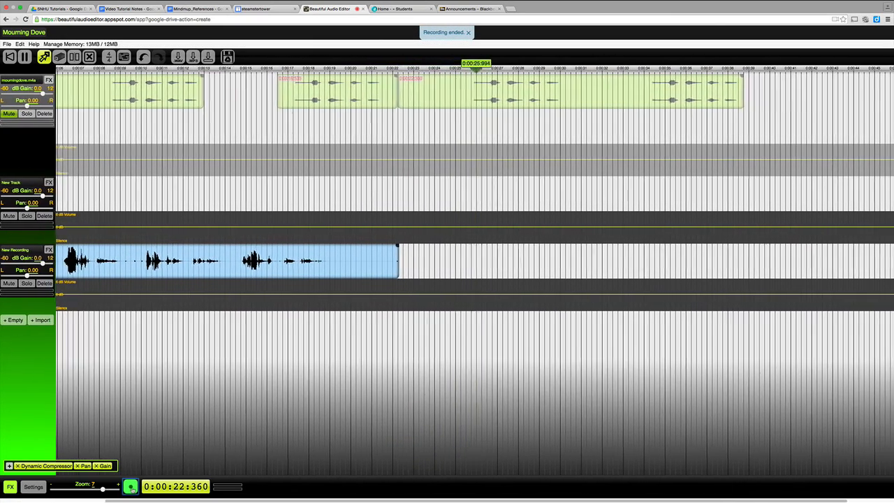
key(space)
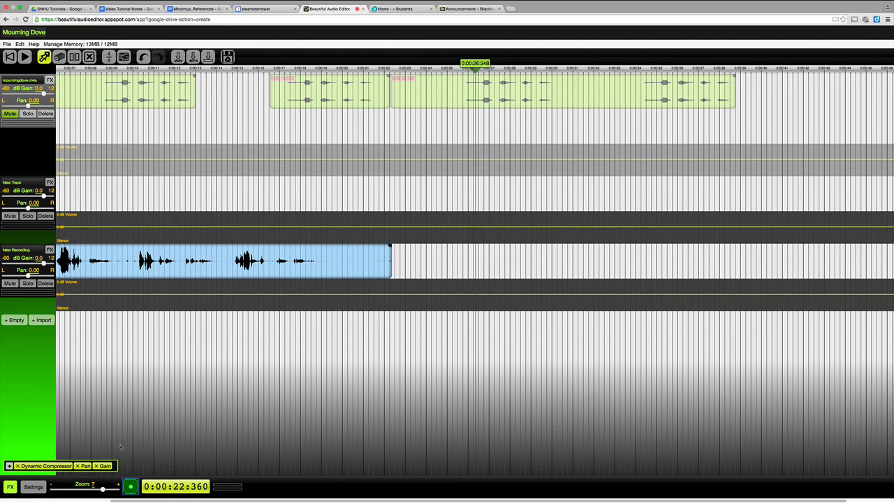
mouse_move(151, 500)
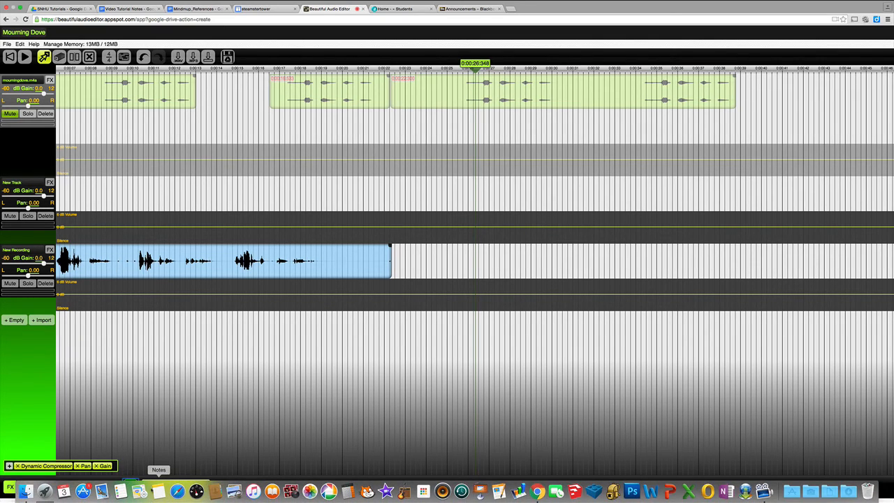
drag(153, 500, 21, 498)
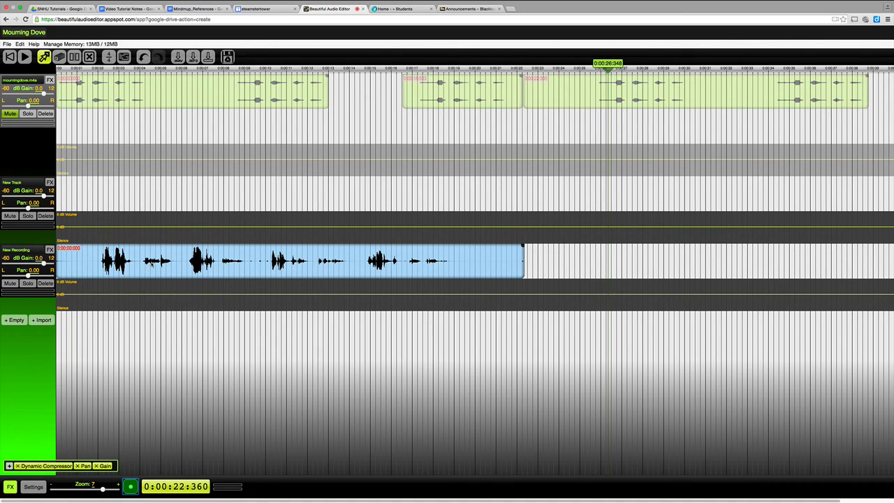
- Toggle muting of the mourningdove.m4a track and leave the track unmuted
click(11, 114)
click(12, 113)
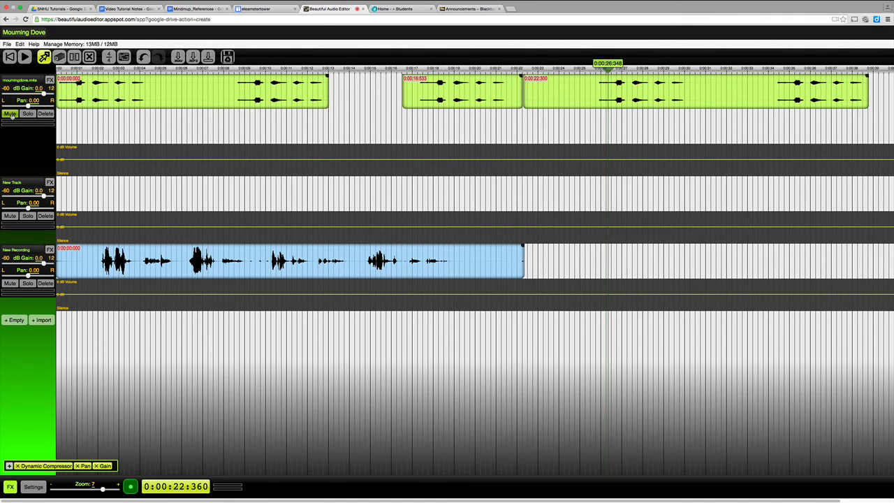
click(10, 114)
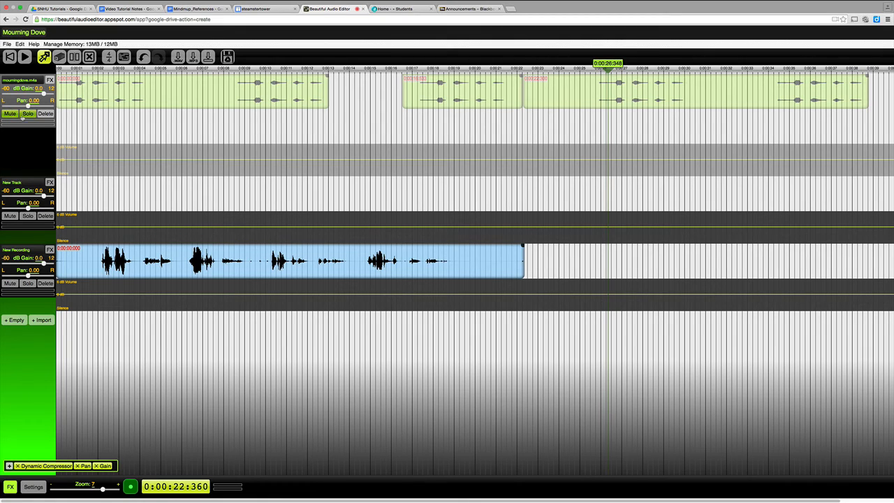
click(10, 114)
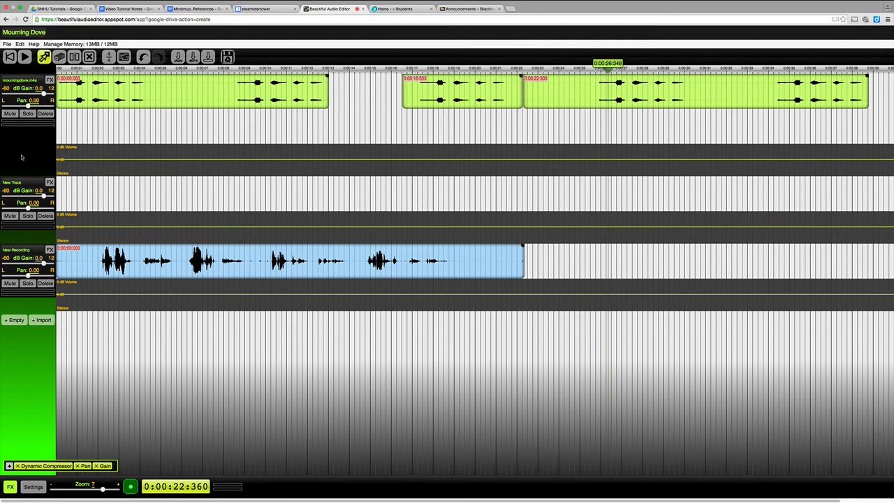
- Solo the New Recording track and play the project briefly from about 26 s
click(27, 284)
click(30, 284)
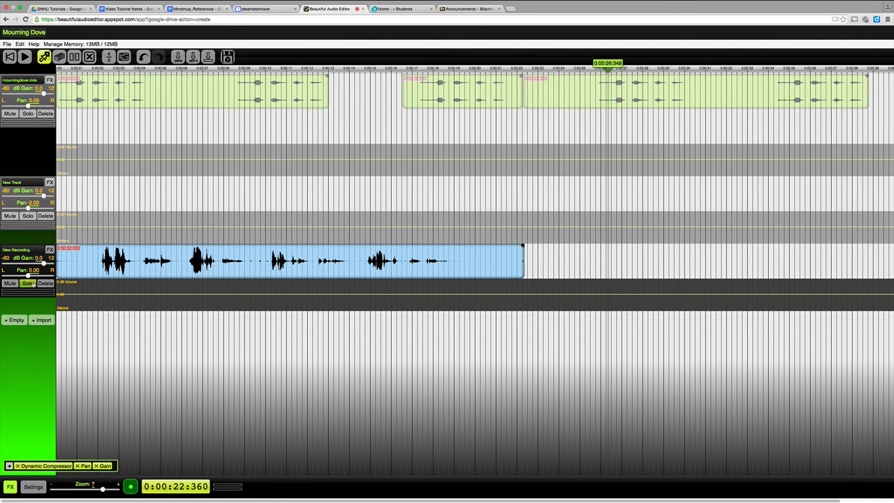
key(space)
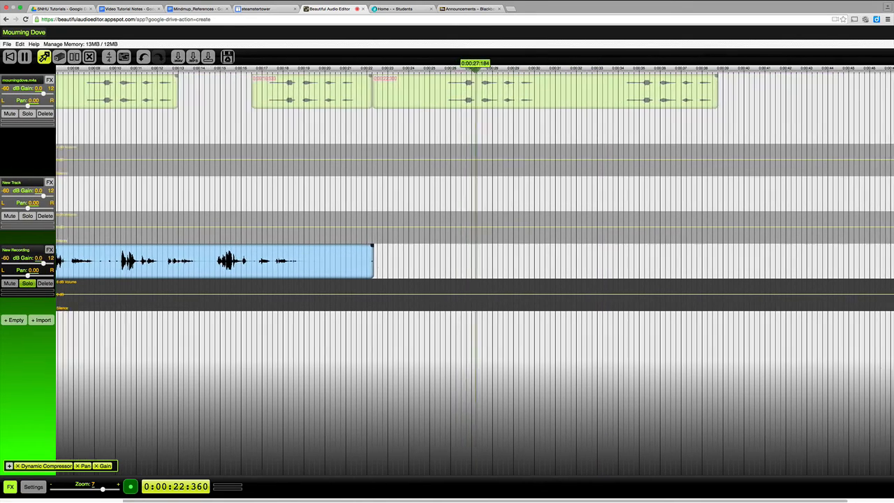
key(space)
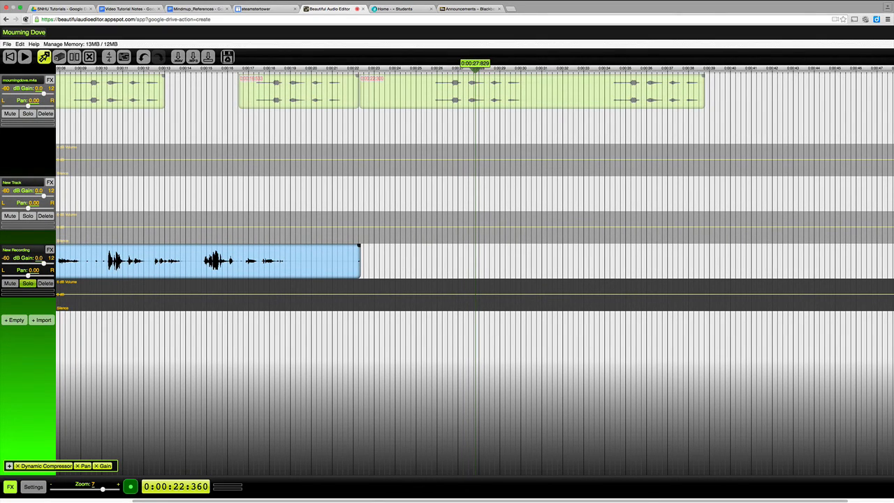
- Play the soloed New Recording track from the start of the timeline and stop at about 21 s
click(9, 56)
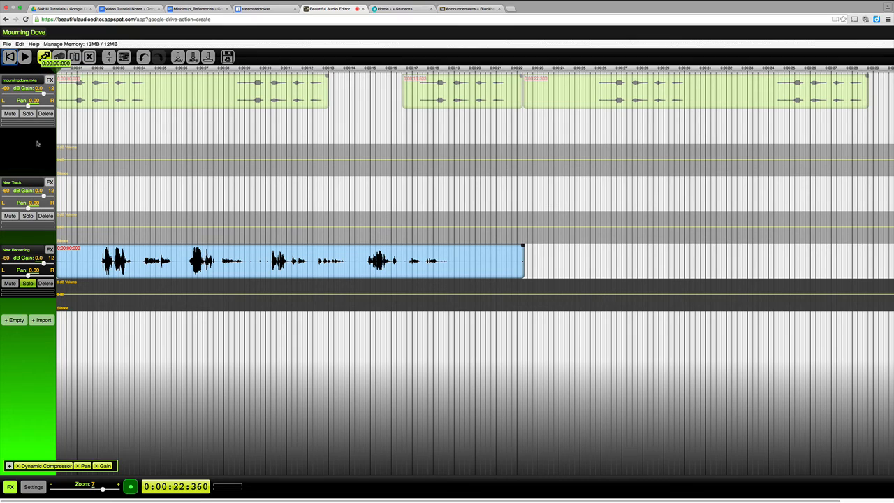
key(space)
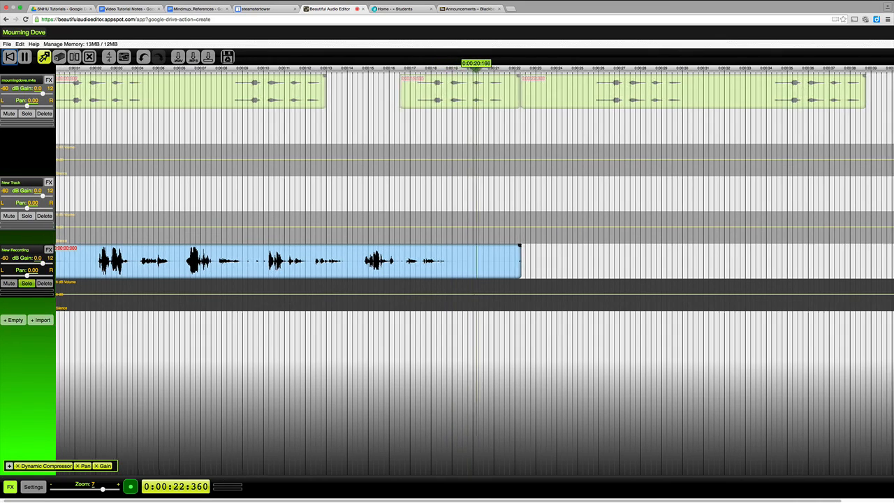
key(space)
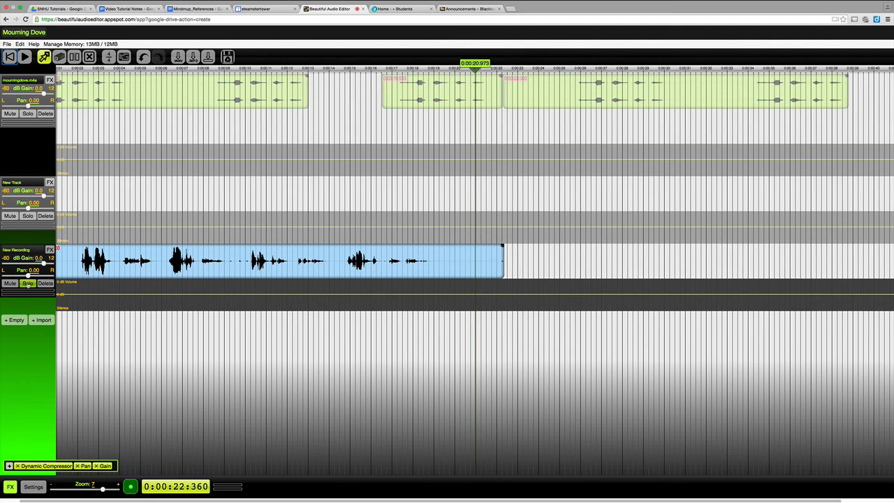
- Turn off solo on the New Recording track and delete the empty New Track
click(27, 283)
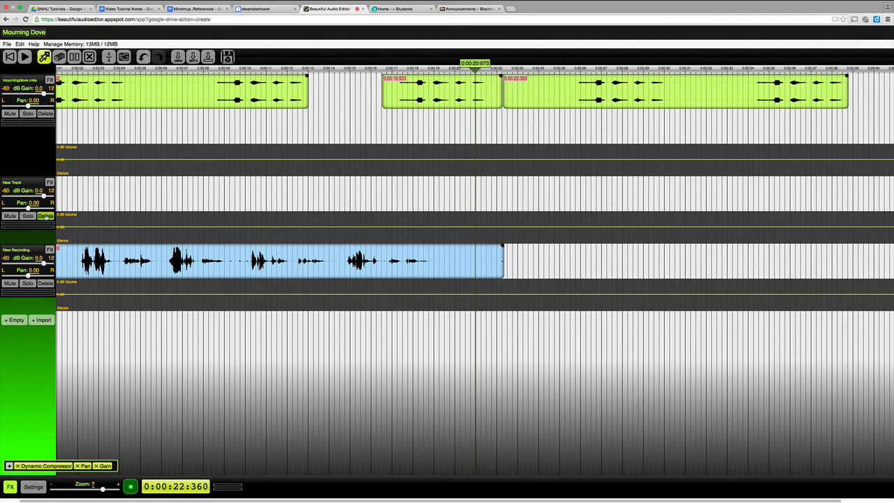
click(45, 216)
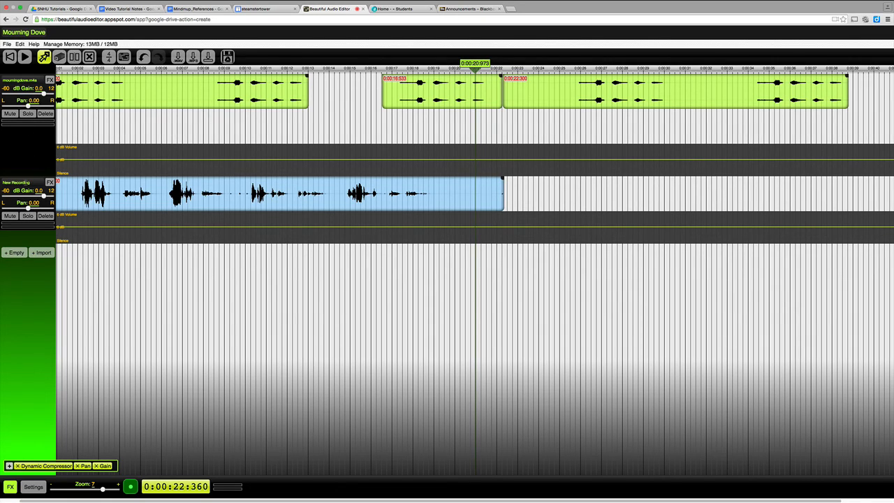
- Rename the New Recording track as Gold Leaf
double_click(21, 182)
click(29, 182)
drag(30, 182, 2, 182)
text(old Leaf)
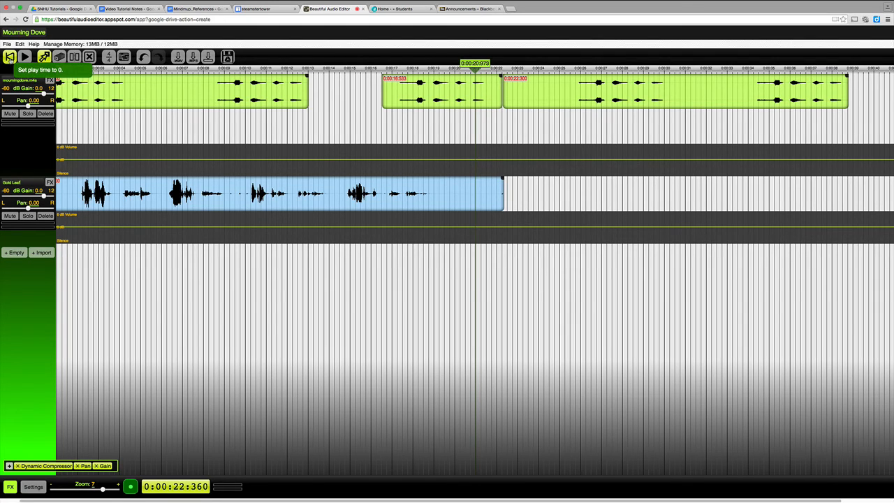
- Play both tracks together from the start of the timeline for about 4 s
click(9, 58)
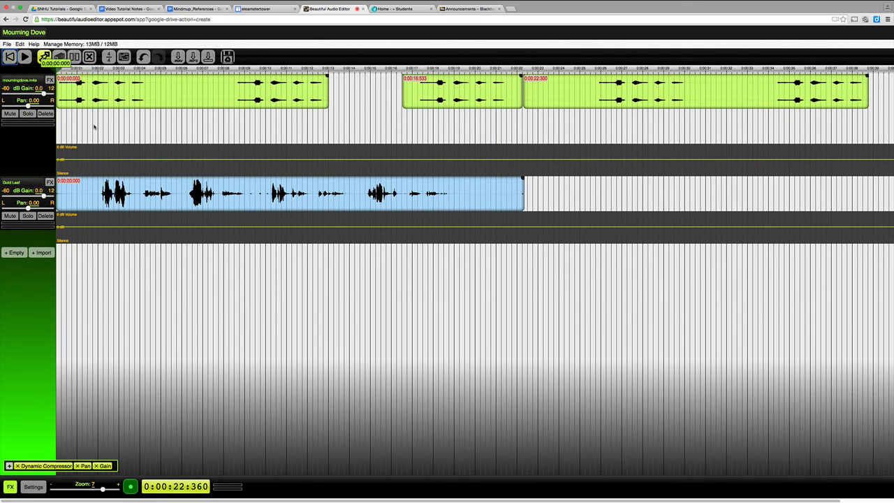
key(space)
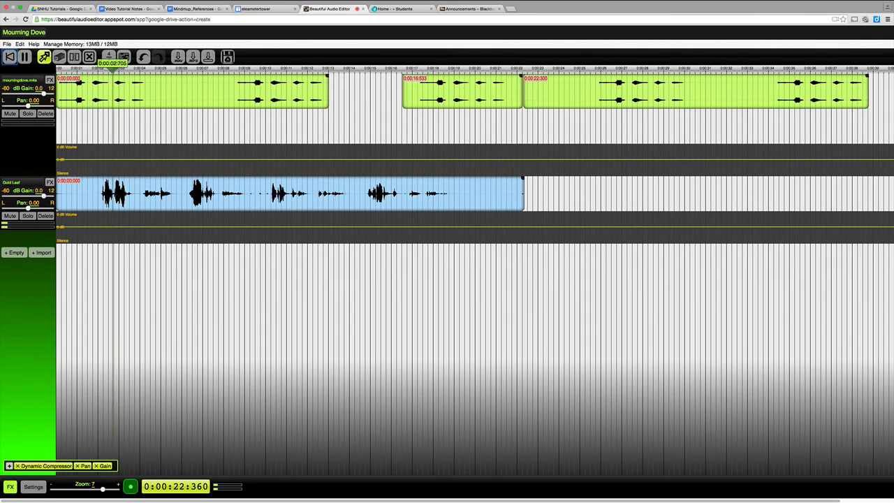
key(space)
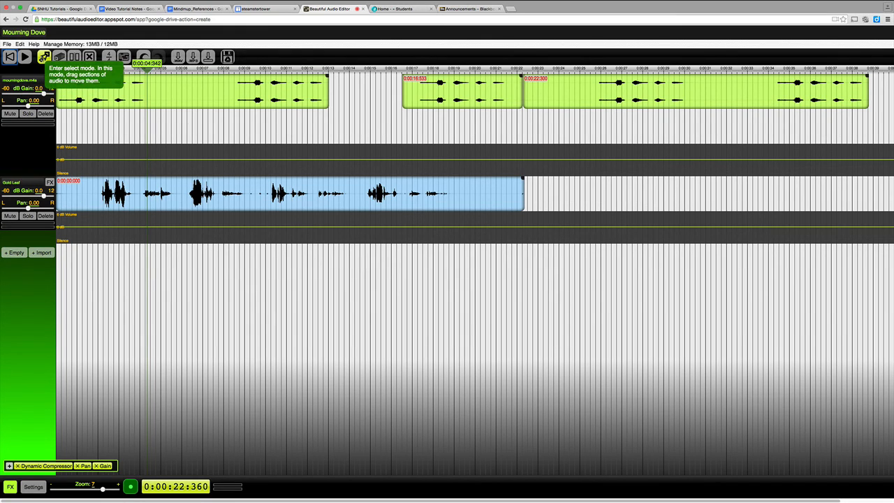
- Shift the Gold Leaf section to start at about 0.5 s, and cut off its silent beginning up to about 2.7 s
click(81, 201)
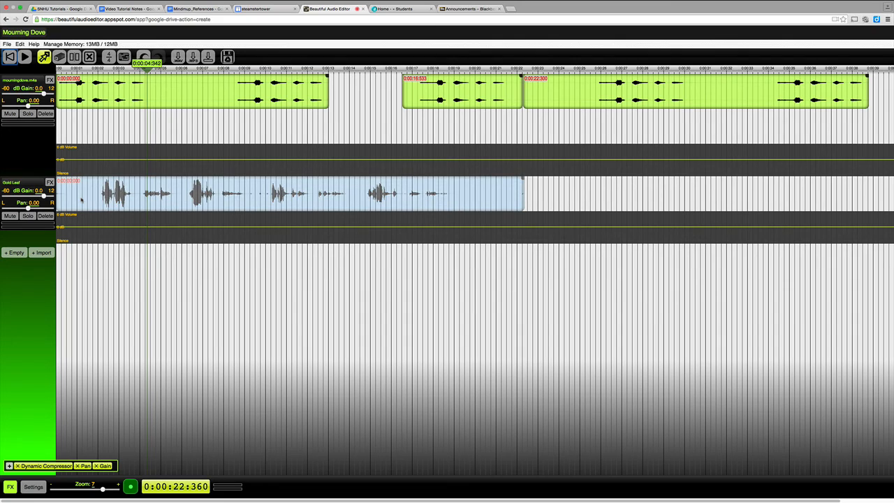
drag(81, 201, 101, 203)
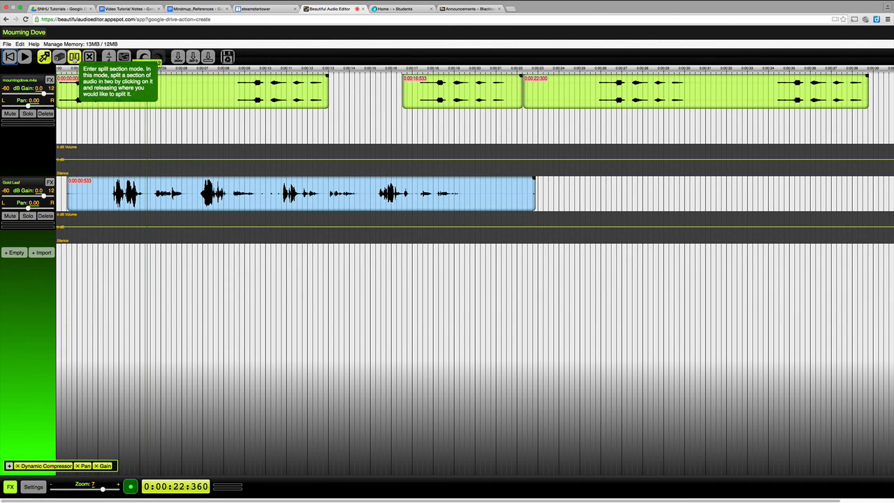
click(74, 57)
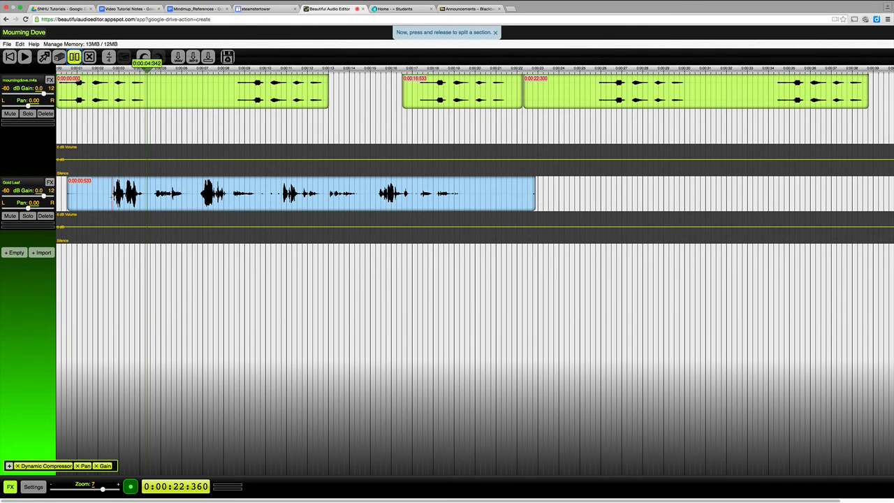
click(112, 193)
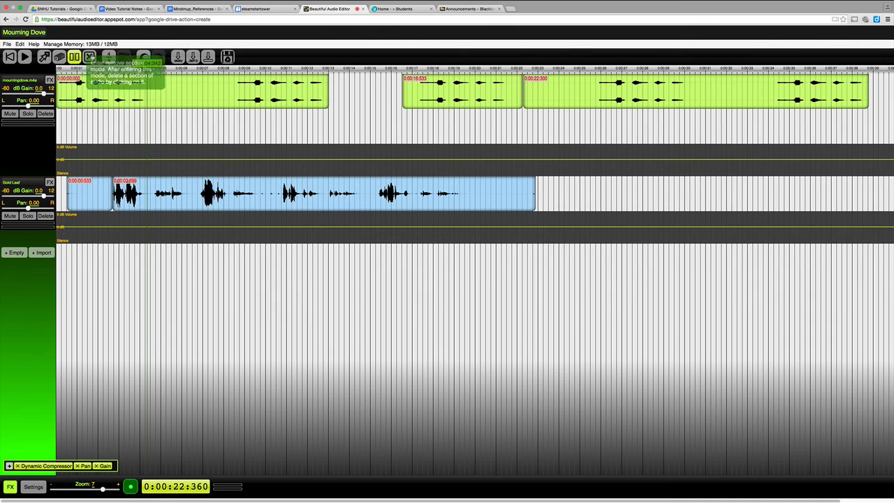
click(88, 57)
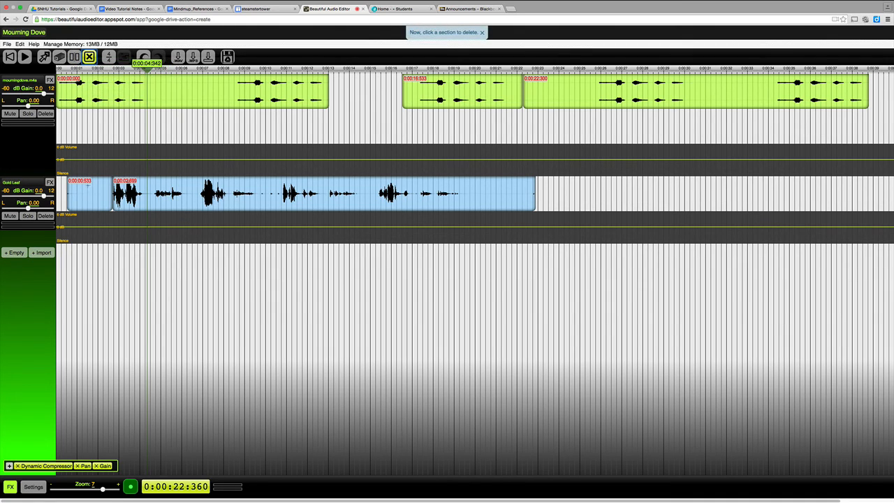
click(89, 205)
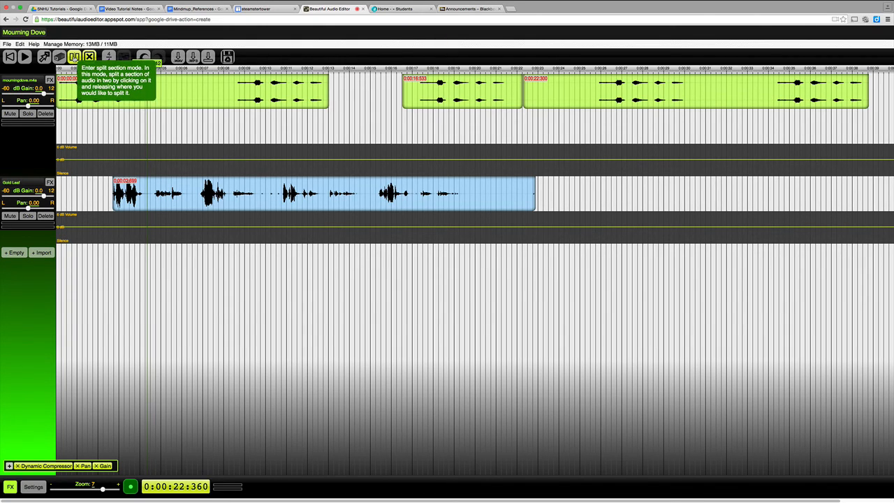
- Split the Gold Leaf section at about 19.3 s and delete the silent end piece
click(73, 58)
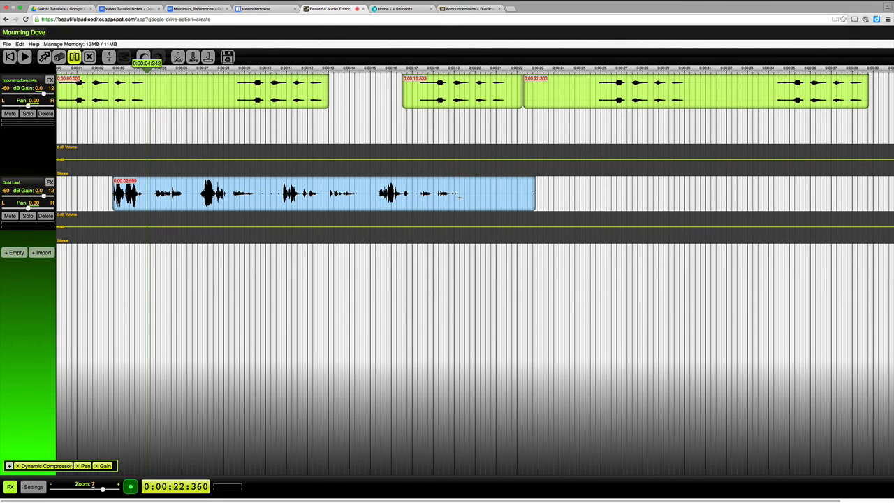
click(460, 197)
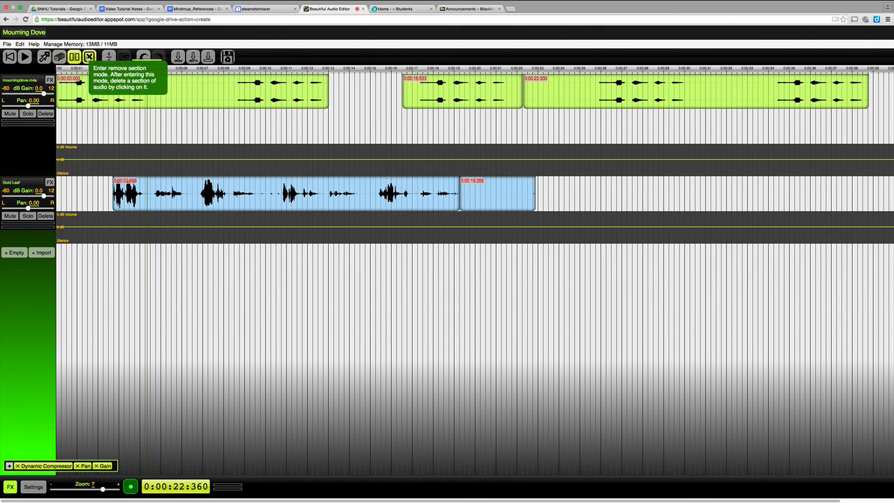
click(89, 58)
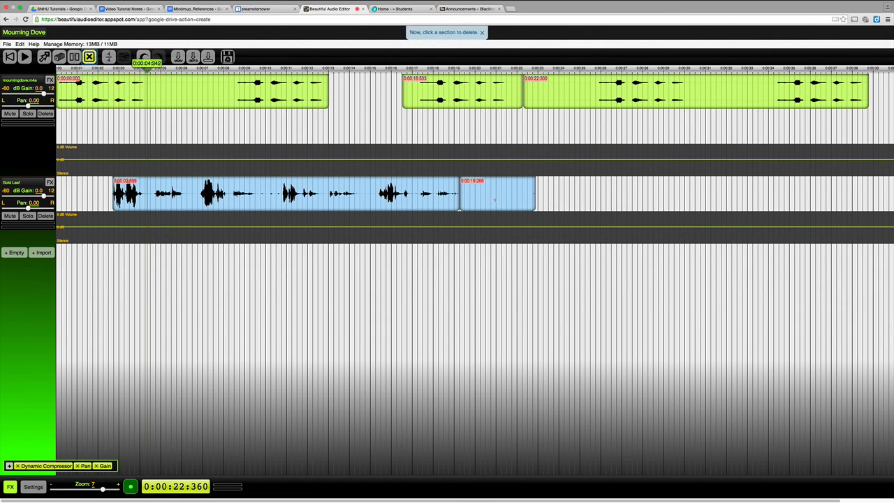
click(495, 200)
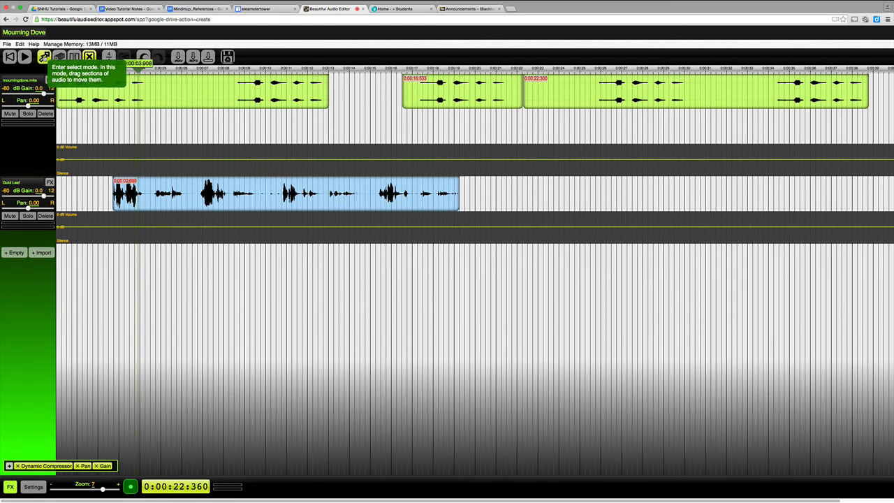
- Move the trimmed Gold Leaf section so that it starts at about 3.8 s
click(43, 57)
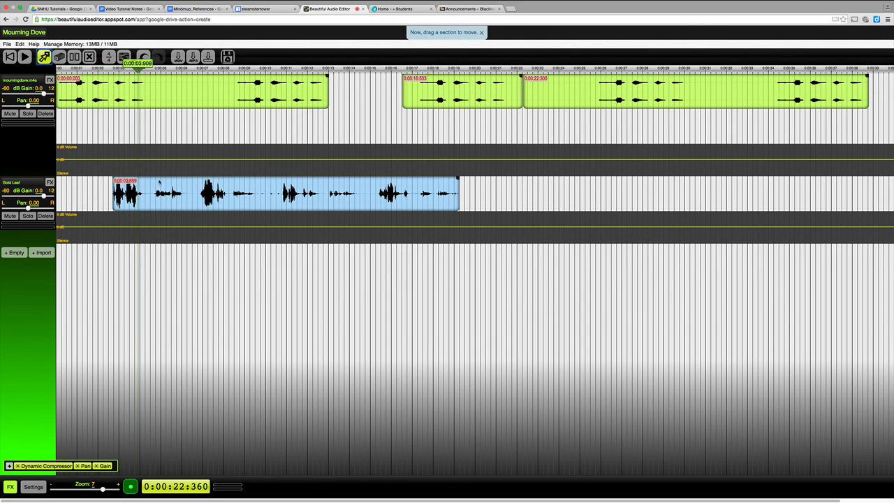
drag(157, 195, 181, 191)
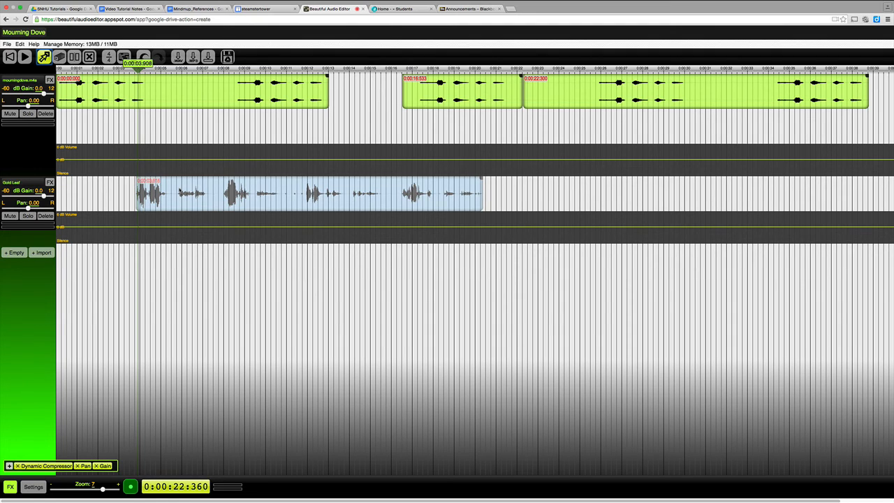
drag(179, 190, 180, 191)
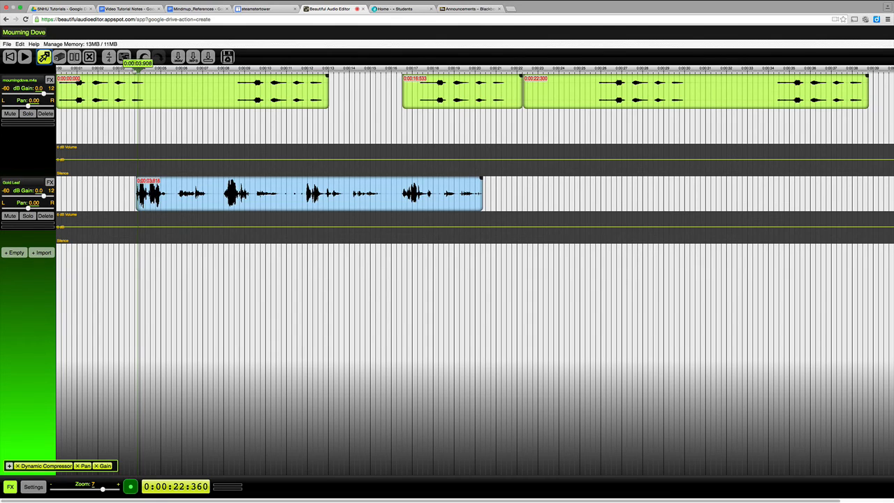
- Play the project from the start of the timeline and stop at about 17 s
drag(139, 68, 56, 68)
key(space)
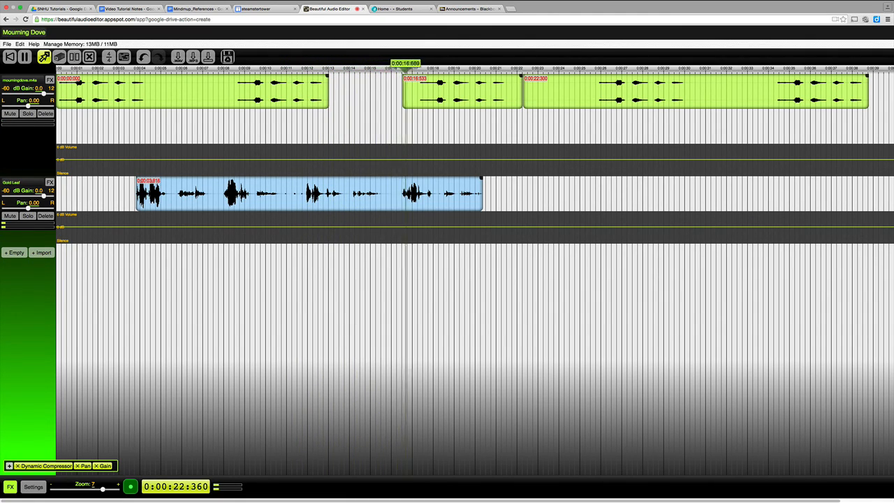
key(space)
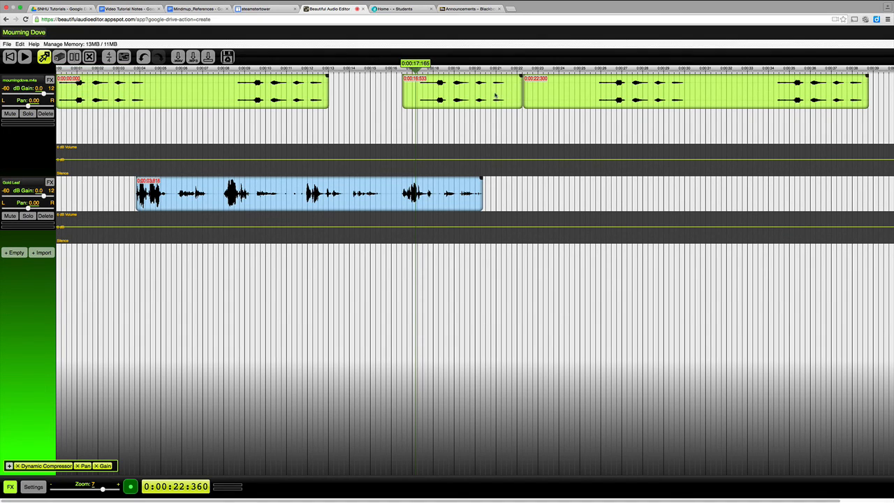
- Move the middle dove section to start at about 14.7 s and the last one at about 21.1 s
drag(495, 95, 459, 84)
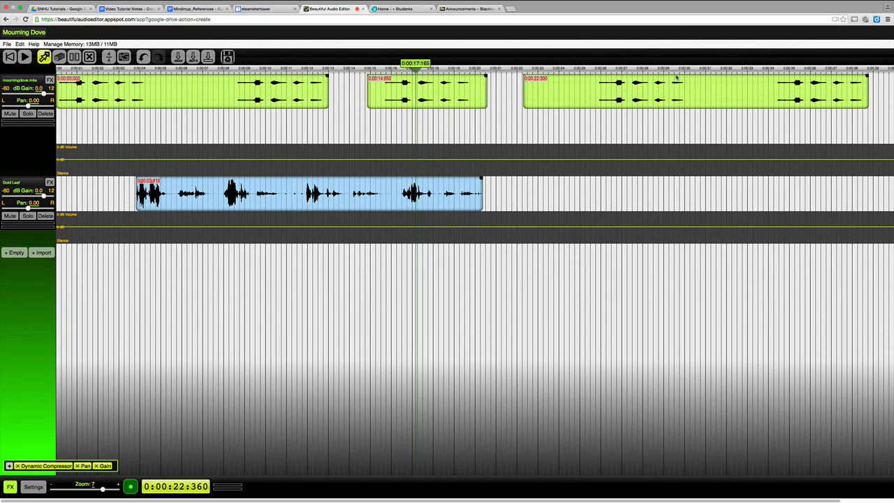
drag(717, 96, 692, 92)
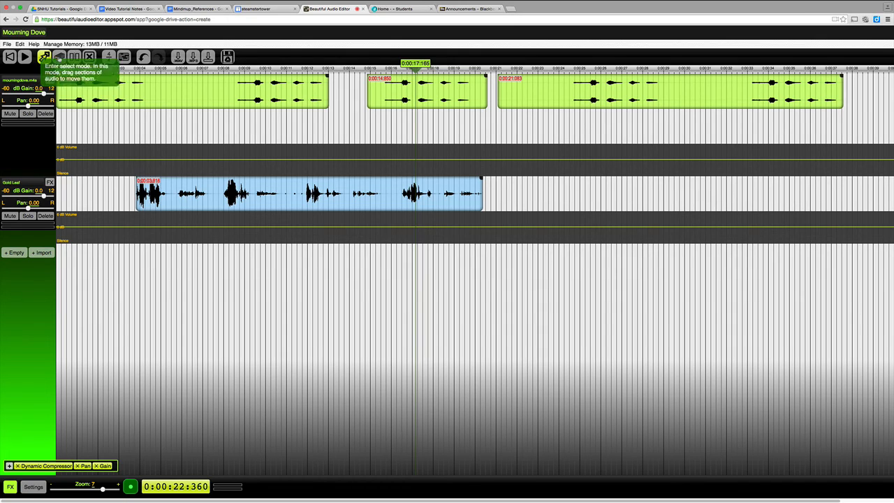
- Cut the silent beginning off the last dove section at about 24.7 s, and move the rest directly behind the middle section, at about 20.6 s
click(74, 56)
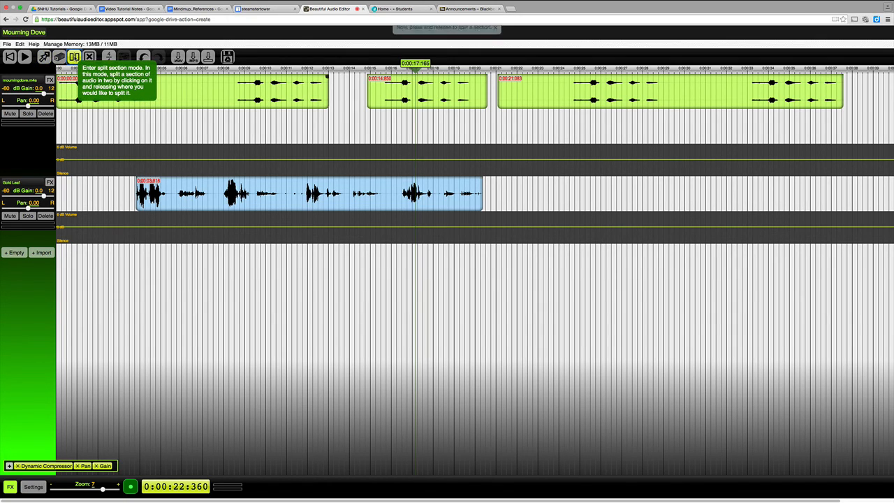
click(573, 90)
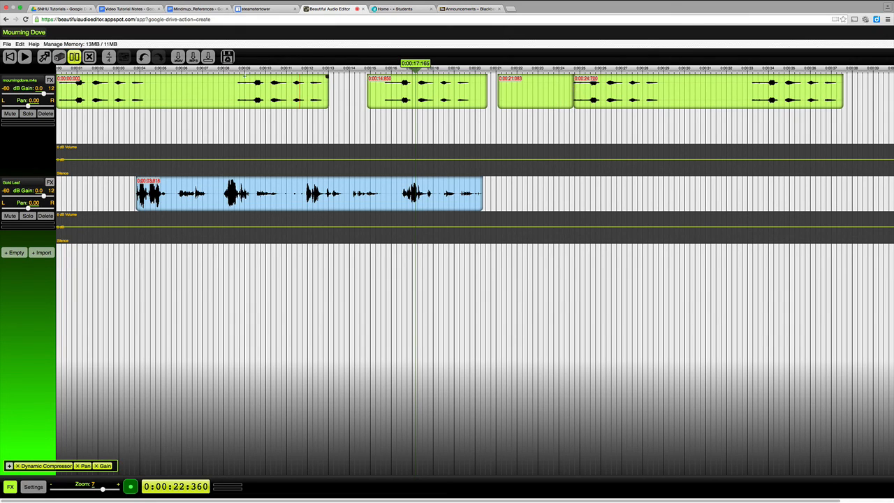
click(89, 56)
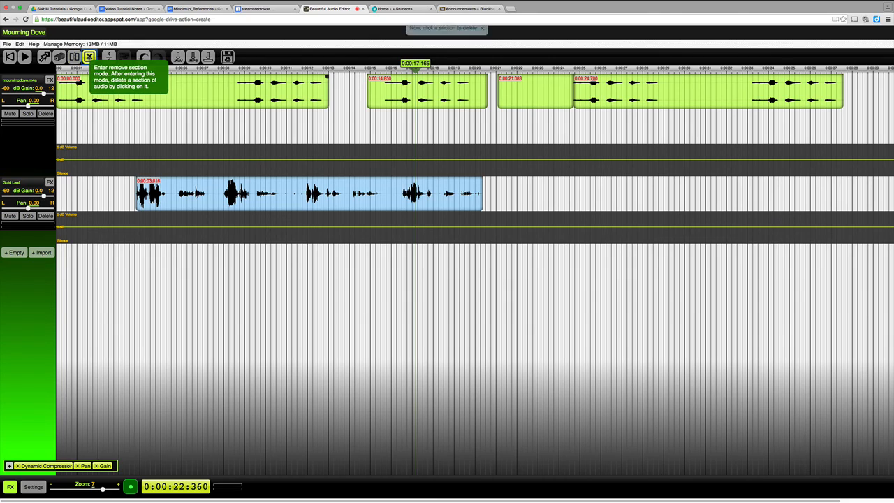
click(525, 93)
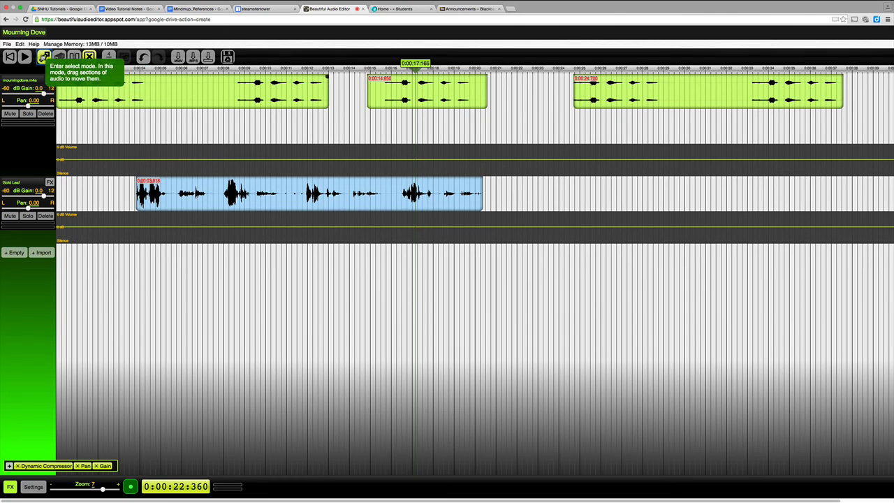
click(44, 56)
drag(684, 93, 599, 75)
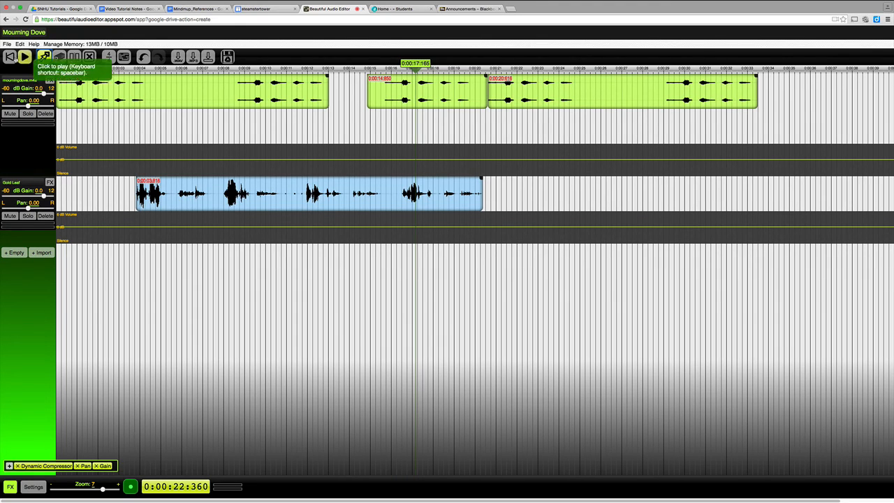
- Play the rearranged project from the start of the timeline and stop at about 18 s
click(10, 57)
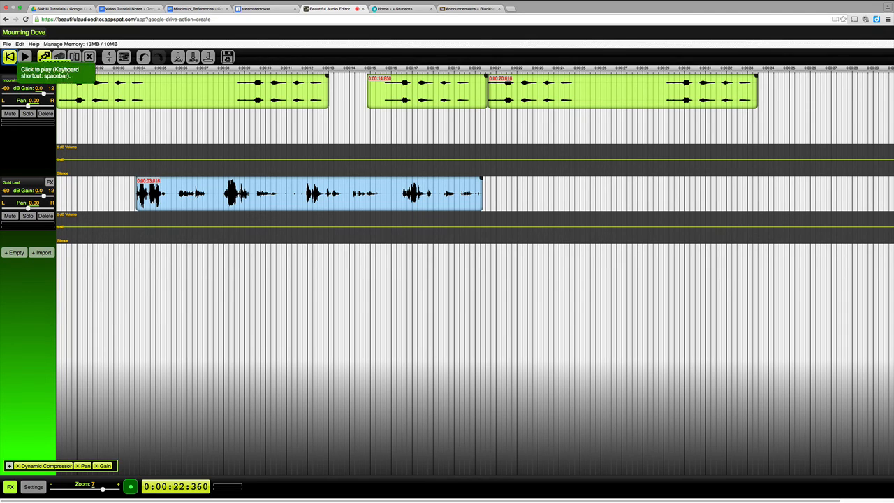
key(space)
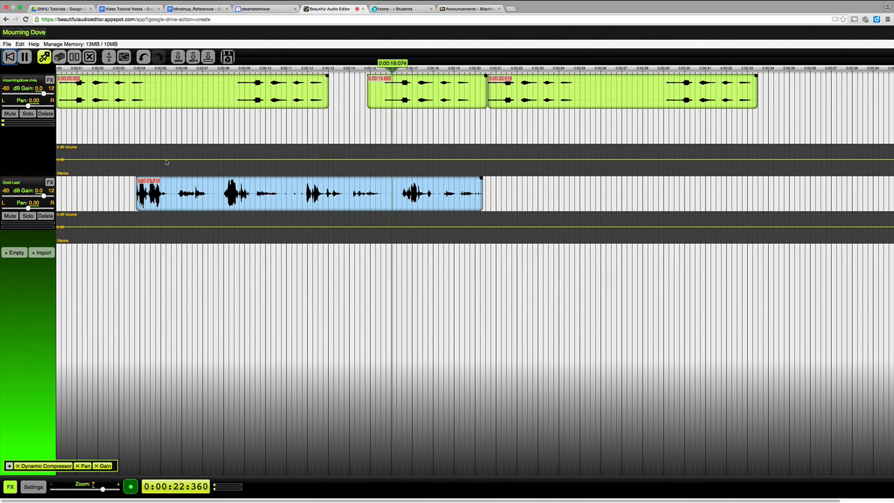
key(space)
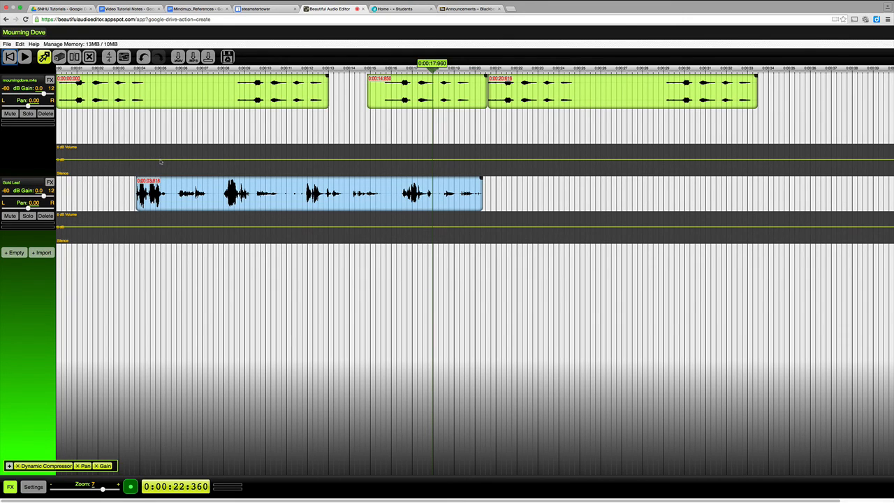
- Fade the dove track's volume from above 0 dB at about 5 s to near silence at about 7.5 s, and play on to about 27 s
drag(160, 162, 160, 155)
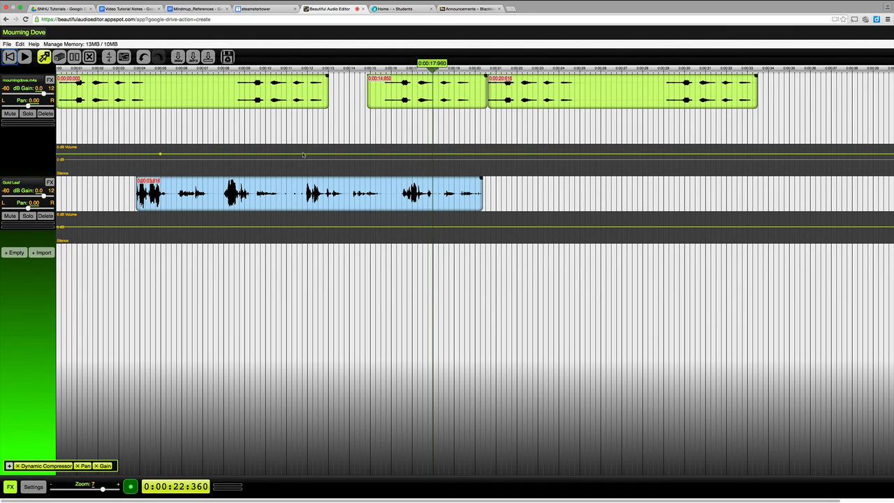
click(213, 155)
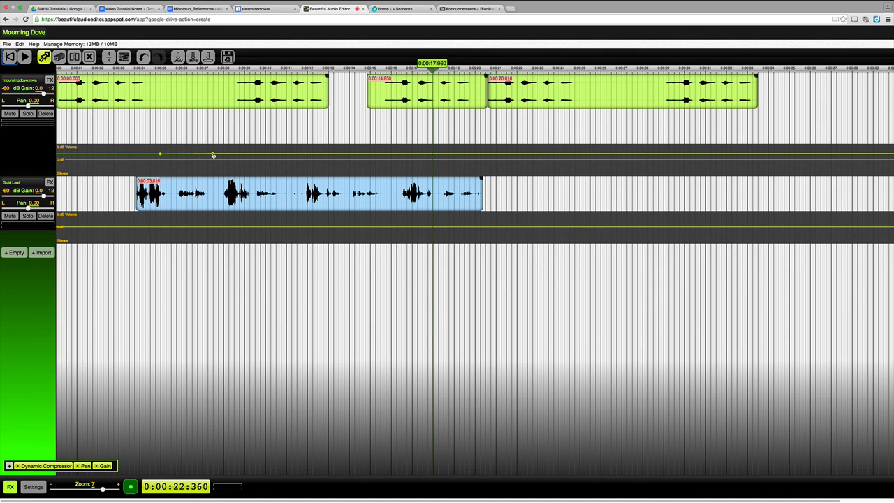
drag(213, 154, 213, 174)
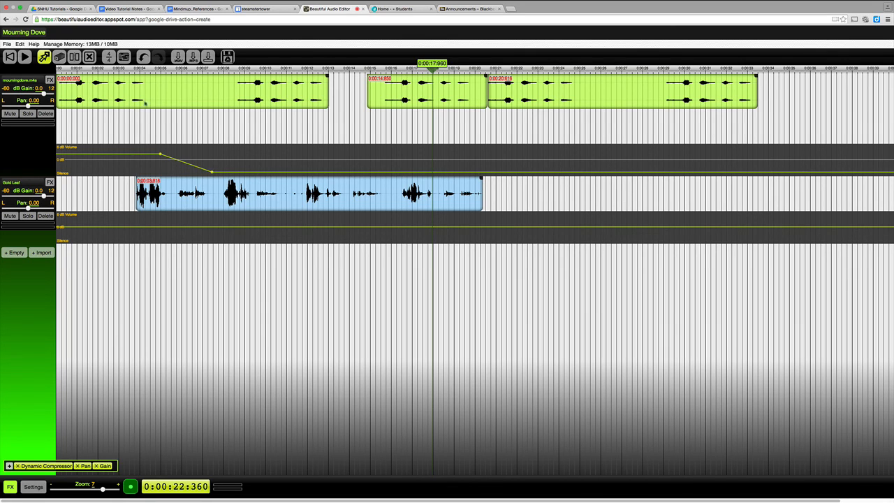
click(25, 57)
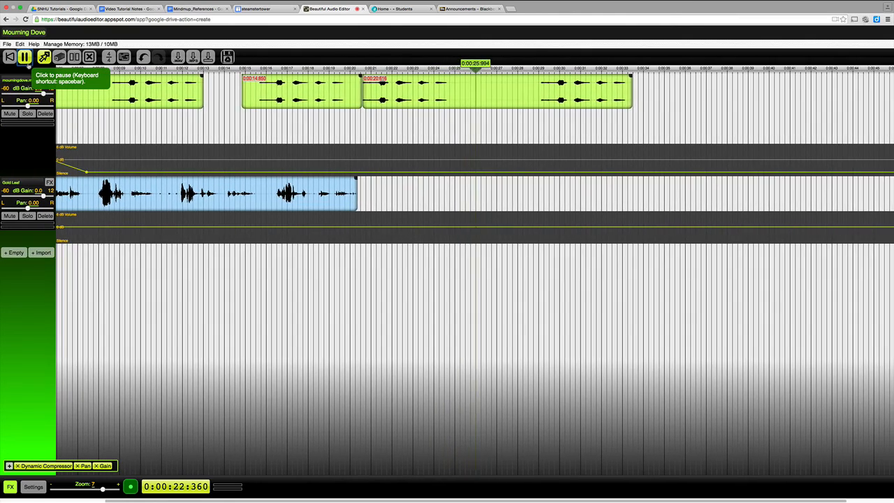
click(24, 58)
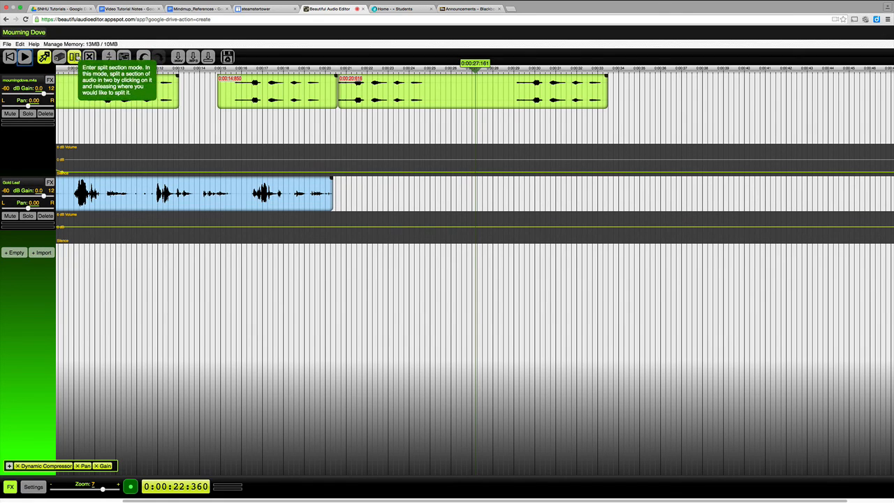
- Cut the silent stretch from about 24.9 s to 29 s out of the last dove section, and move the remaining end to about 25.6 s
click(75, 57)
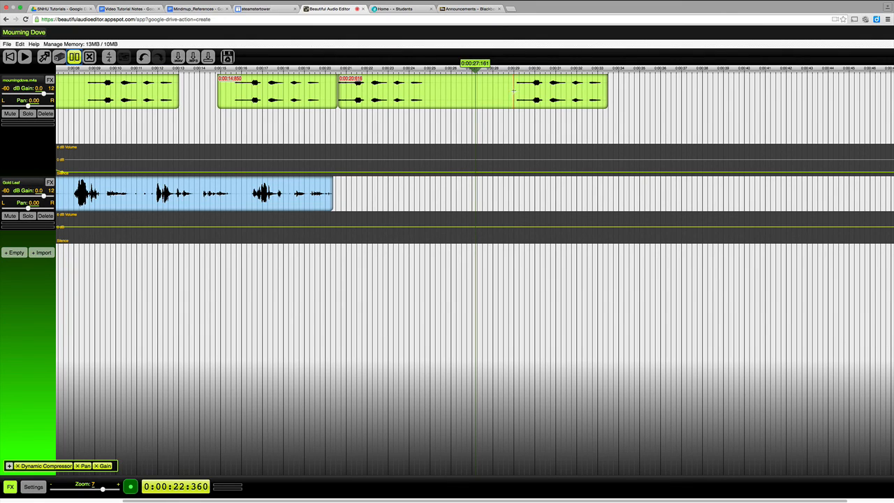
click(514, 91)
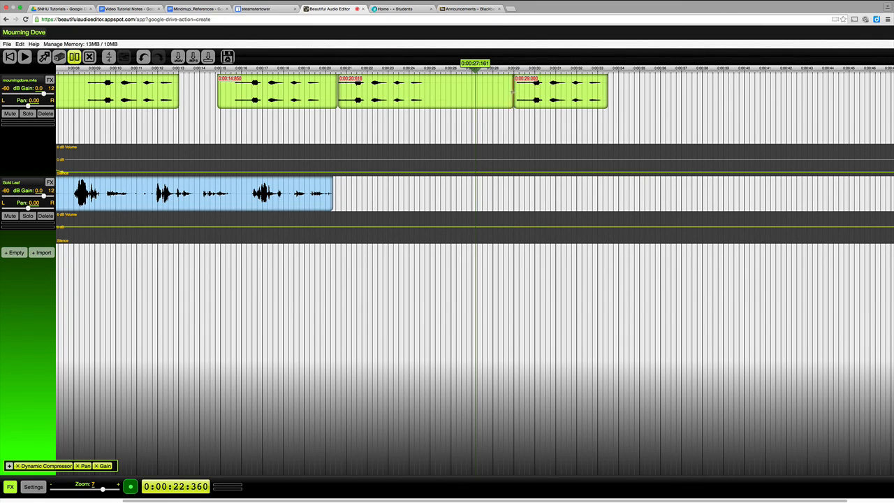
click(428, 98)
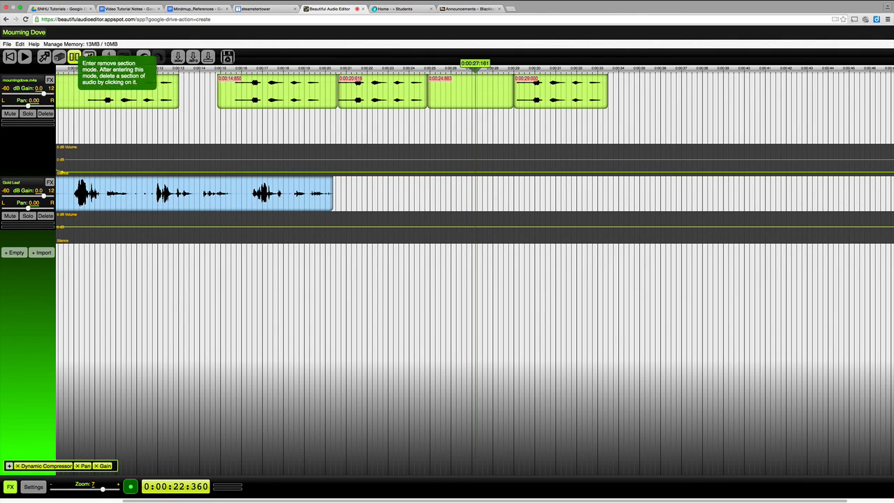
click(90, 56)
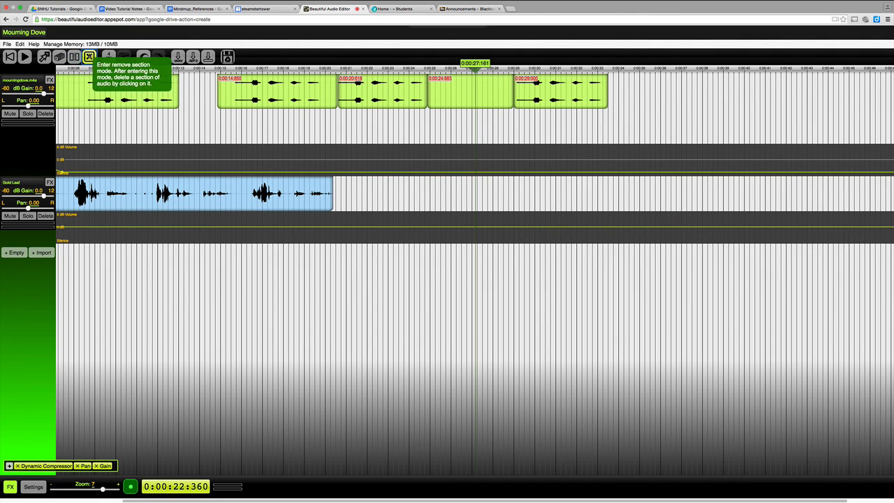
click(458, 96)
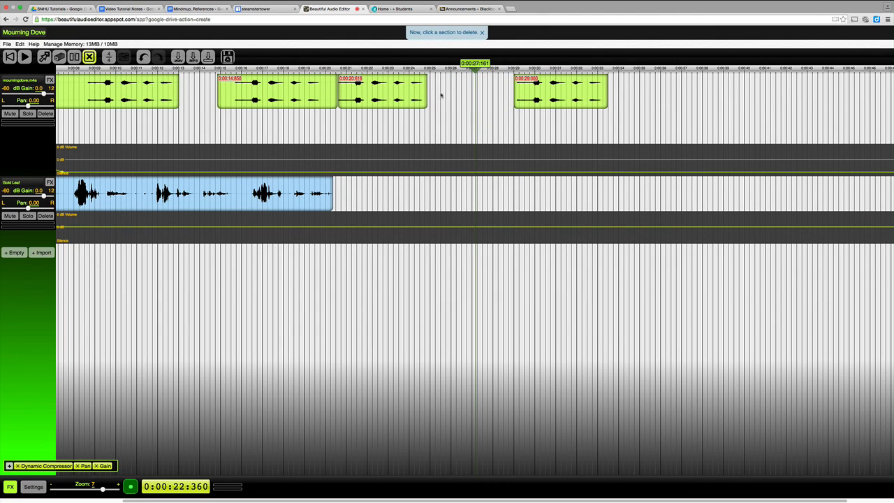
click(43, 56)
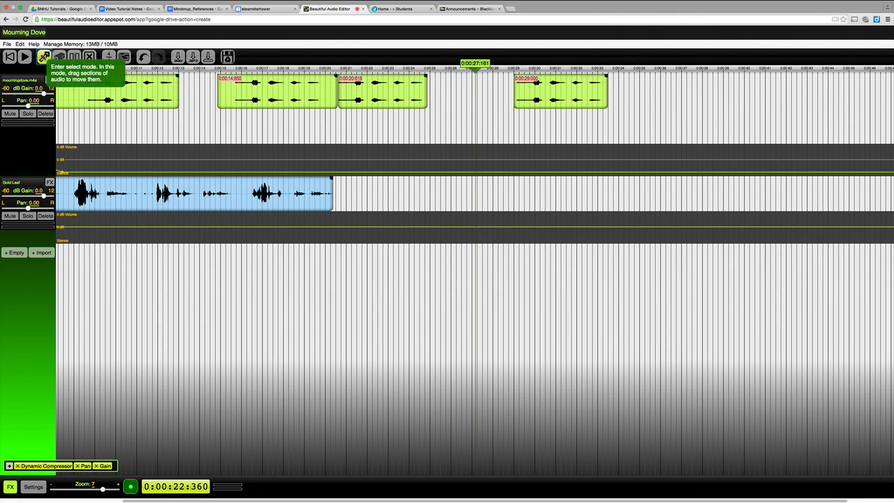
drag(542, 93, 462, 99)
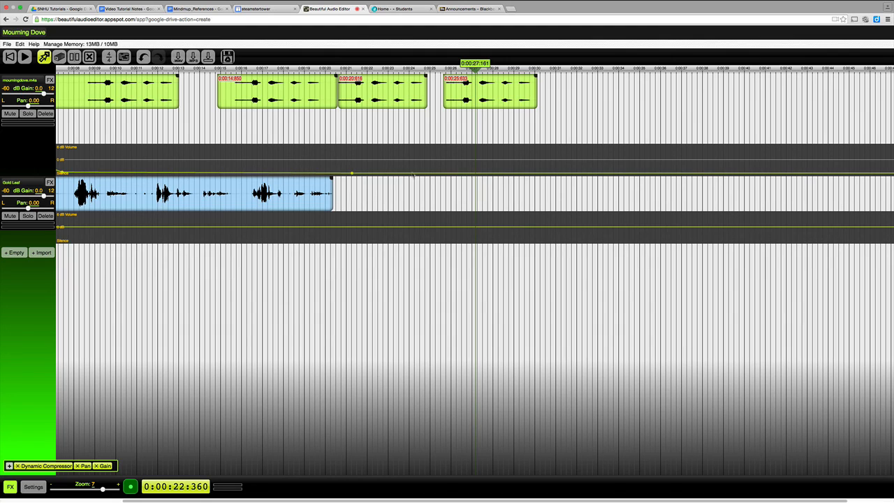
- Raise the dove volume from near silence at 21.3 s through 0 dB at 24.3 s to its highest at 25.6 s, and save to Google Drive
drag(413, 174, 416, 161)
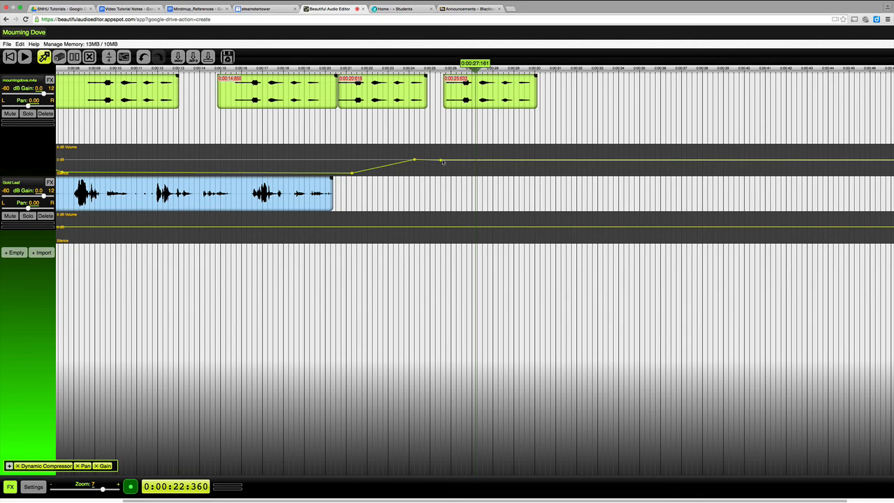
drag(440, 162, 444, 150)
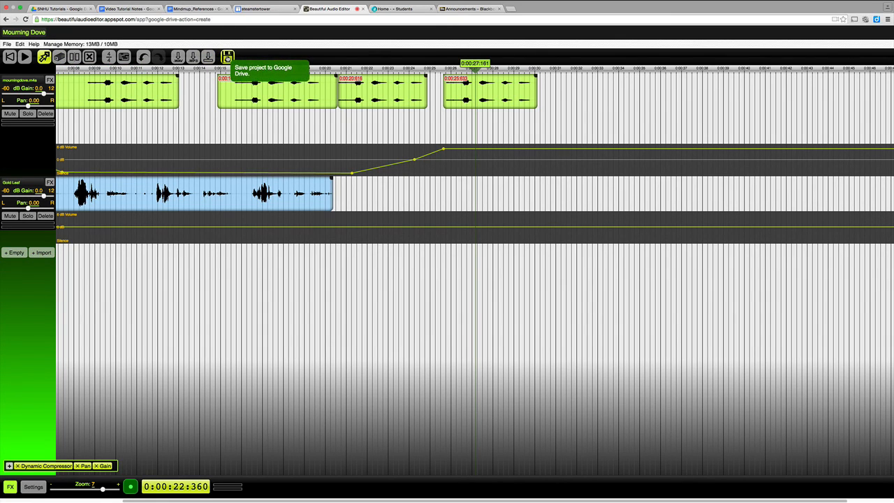
click(227, 58)
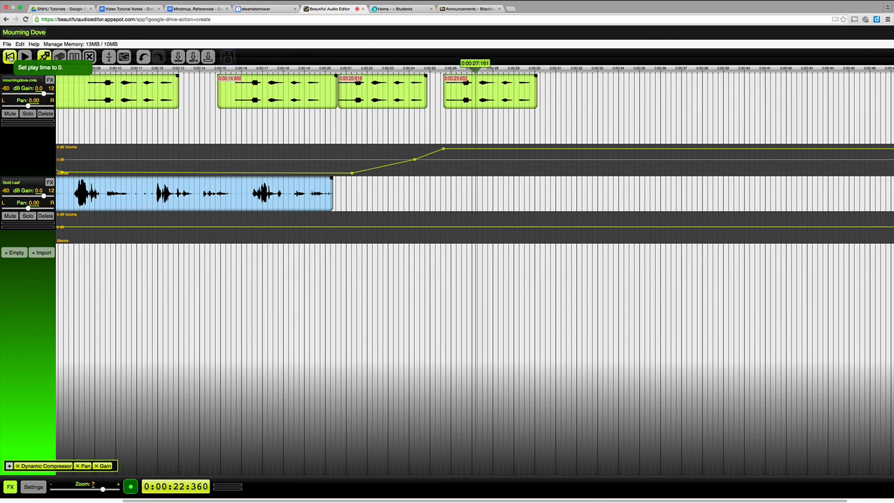
- Play the whole project from the start of the timeline and stop at about 31 s
click(9, 57)
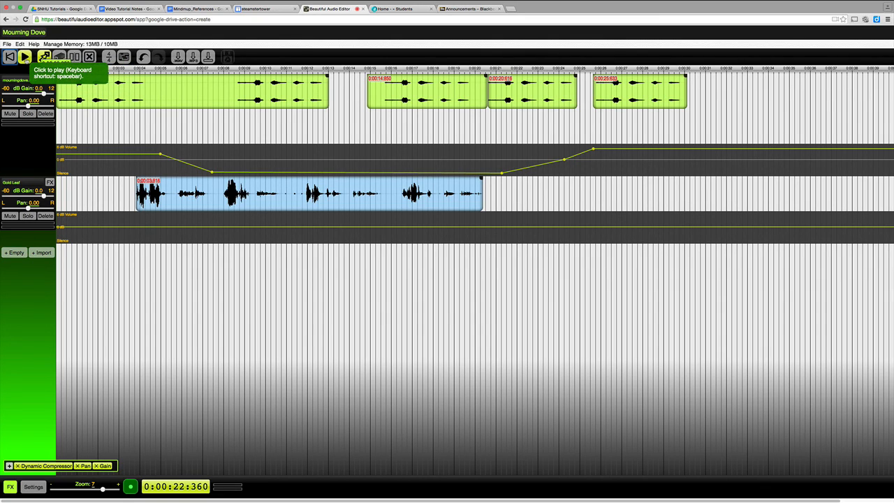
click(25, 57)
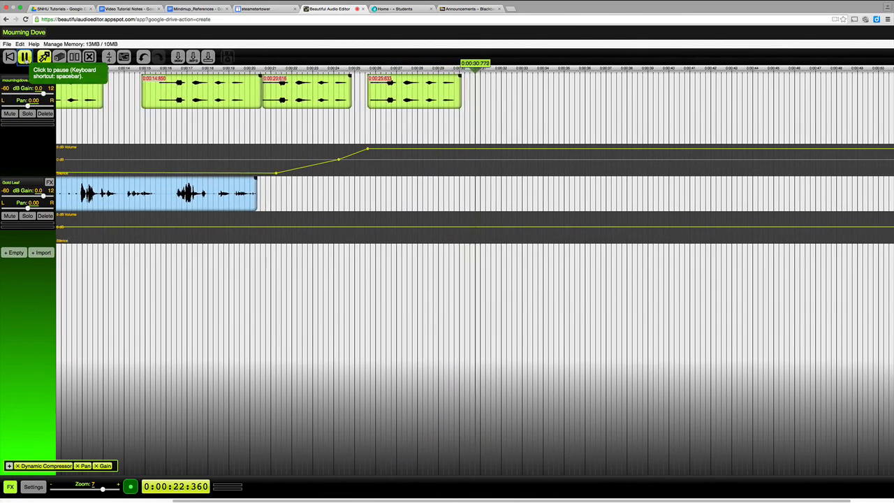
click(25, 57)
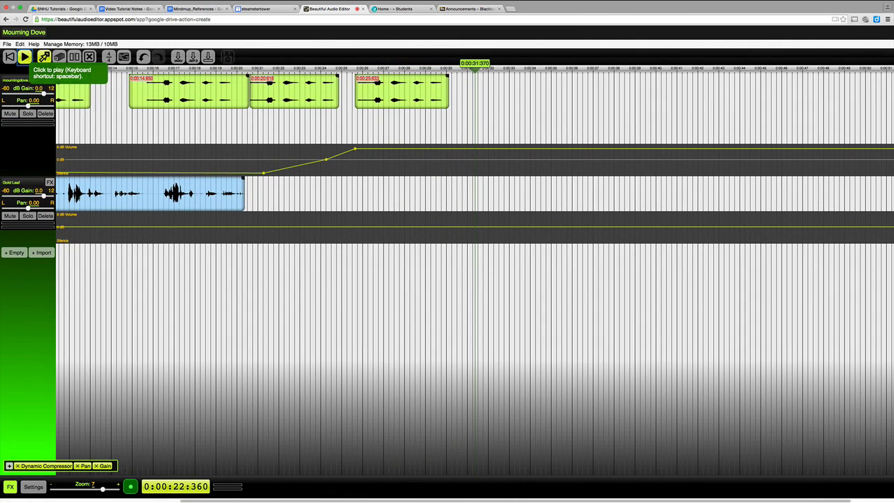